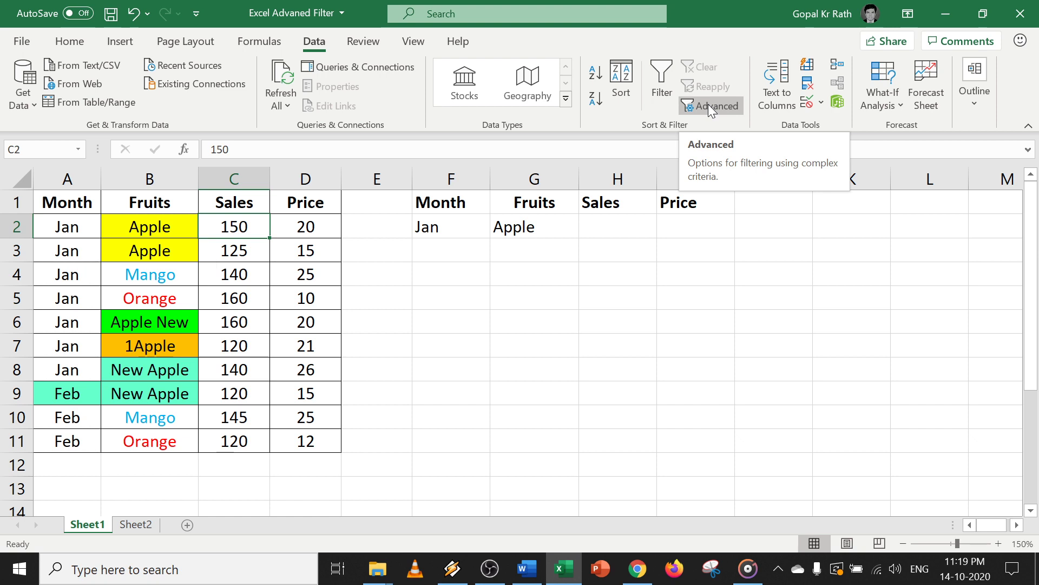
- With the Criteria block F1:G2 and a fruit-table cell selected, open Advanced Filter
left_click(298, 229)
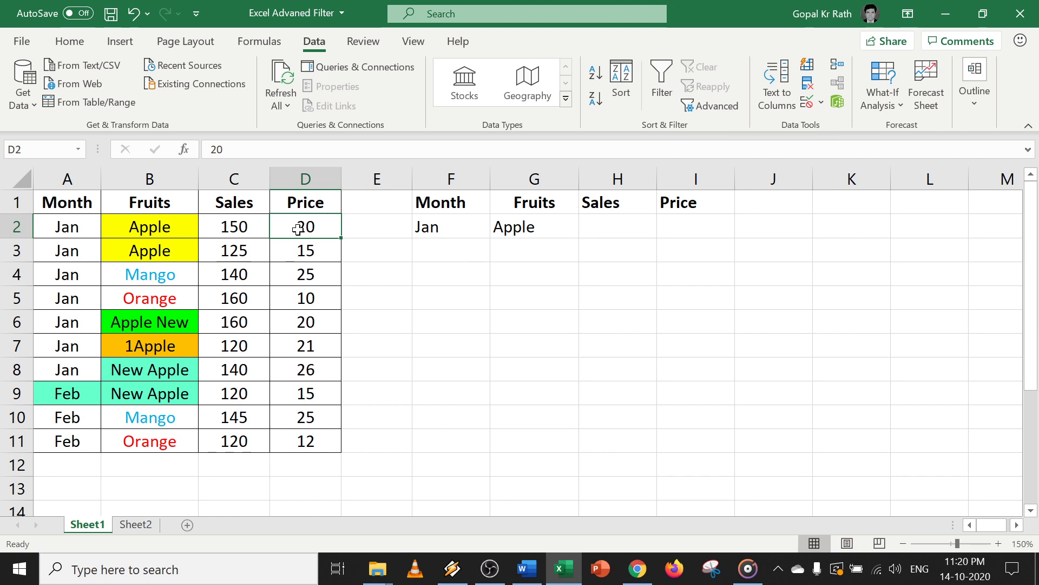
left_click(240, 227)
left_click_drag(420, 204, 576, 250)
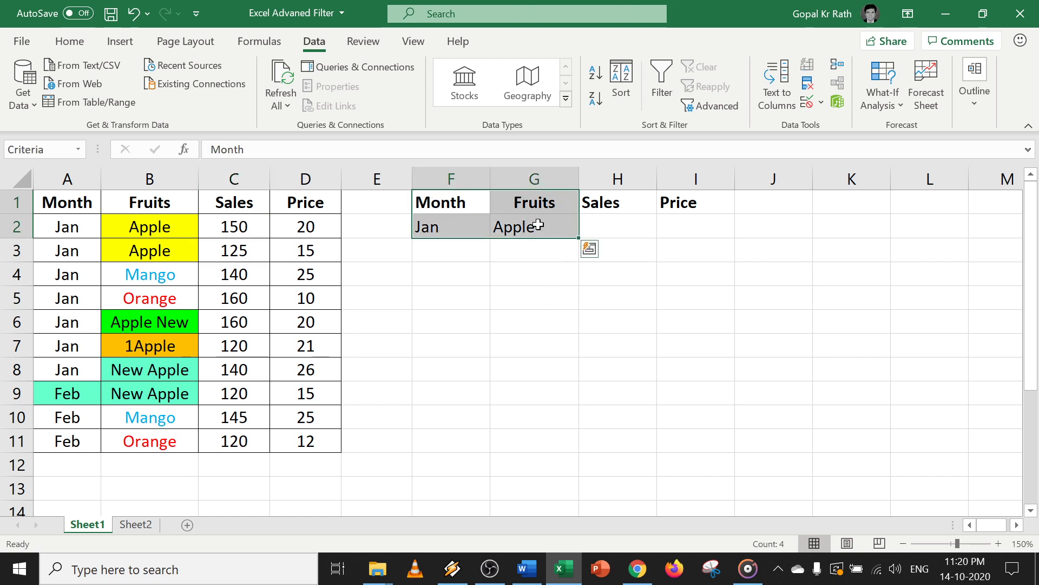
left_click(114, 249)
left_click(64, 250)
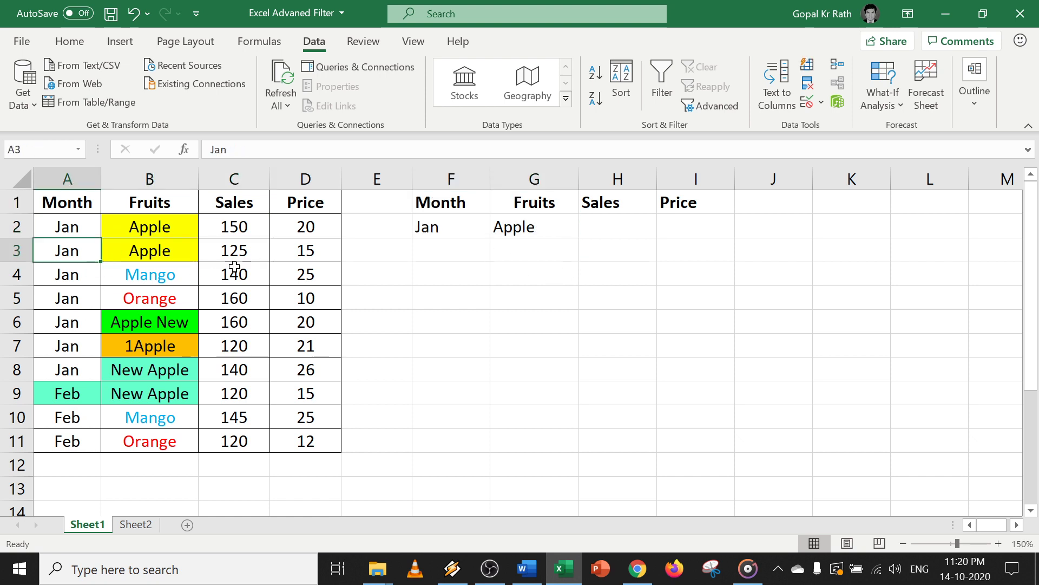
left_click(252, 249)
left_click(263, 359)
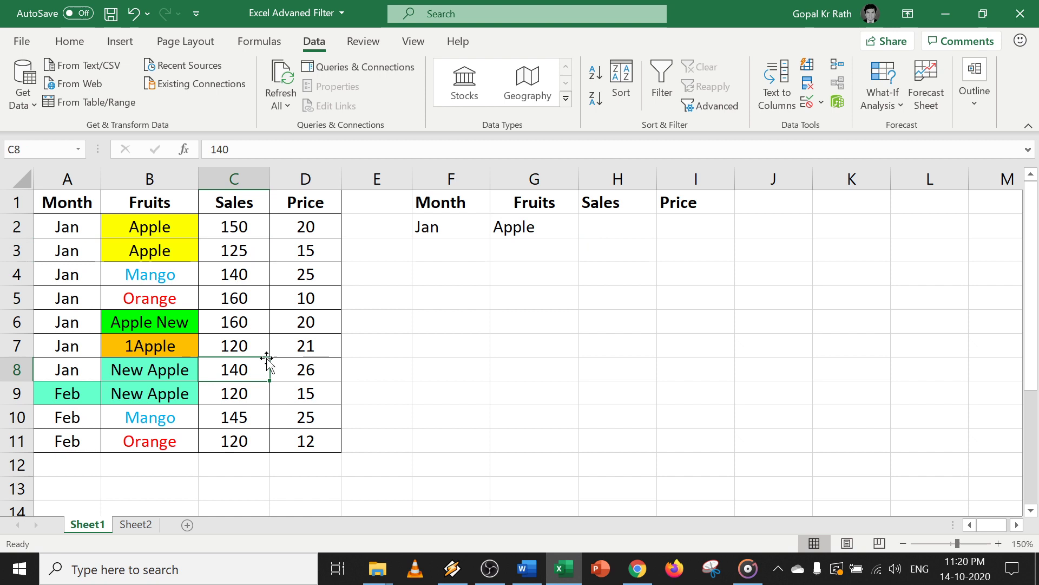
left_click(717, 109)
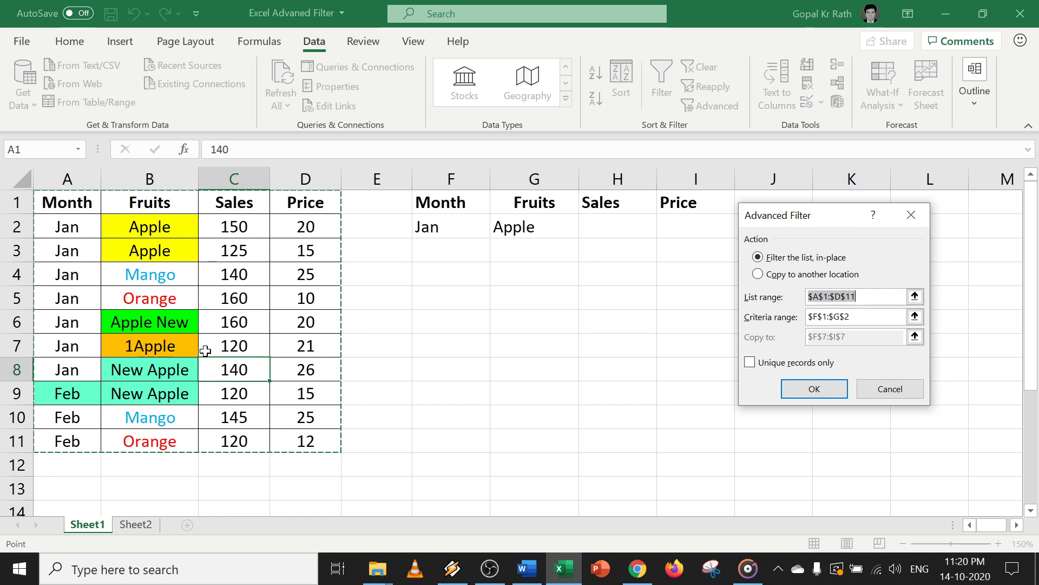
- Set the criteria range to F1:G2 and filter in place, leaving the three Jan Apple rows
left_click(915, 316)
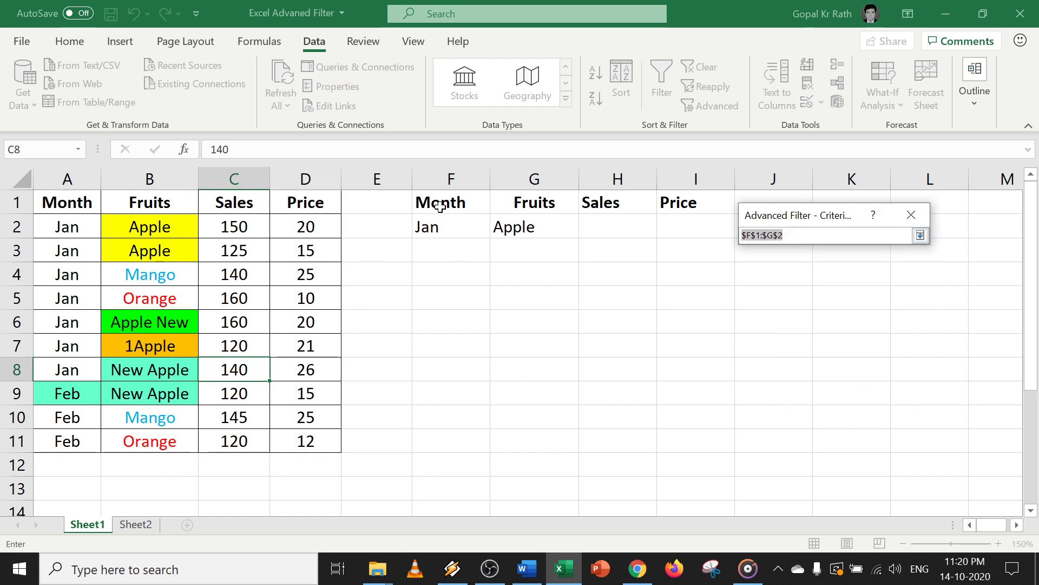
left_click_drag(433, 204, 542, 230)
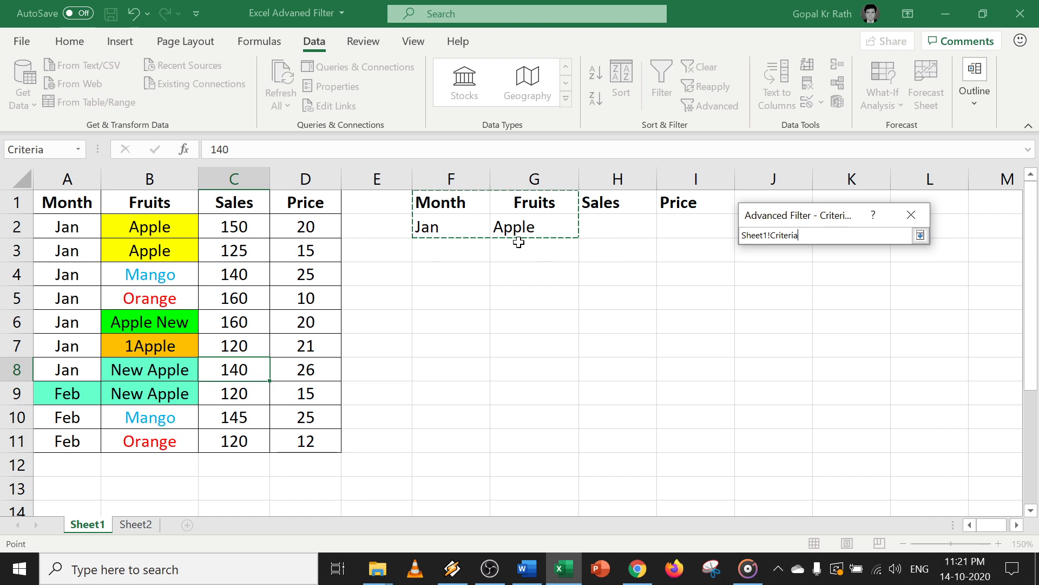
left_click(920, 235)
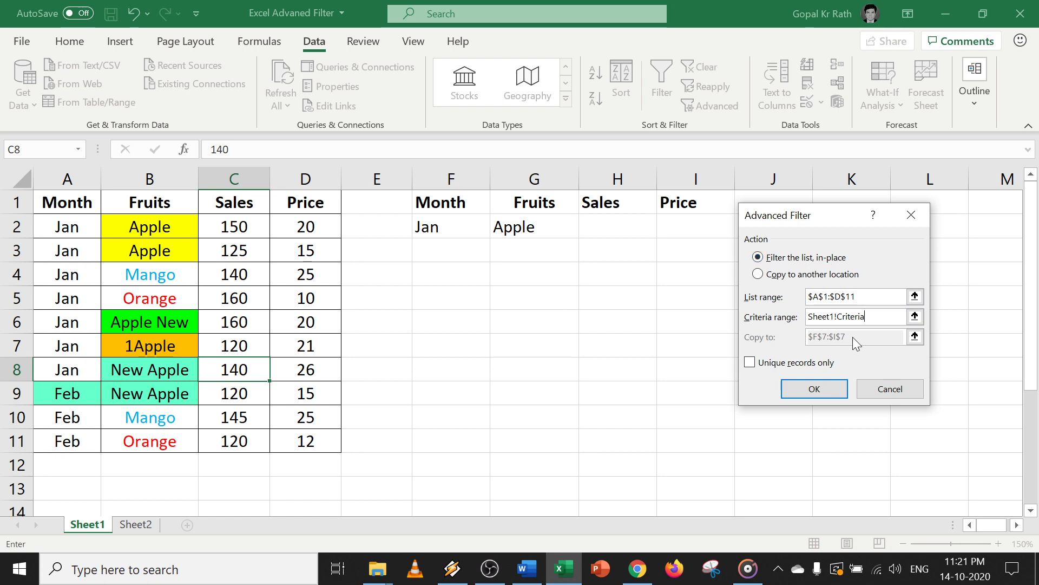
left_click(813, 393)
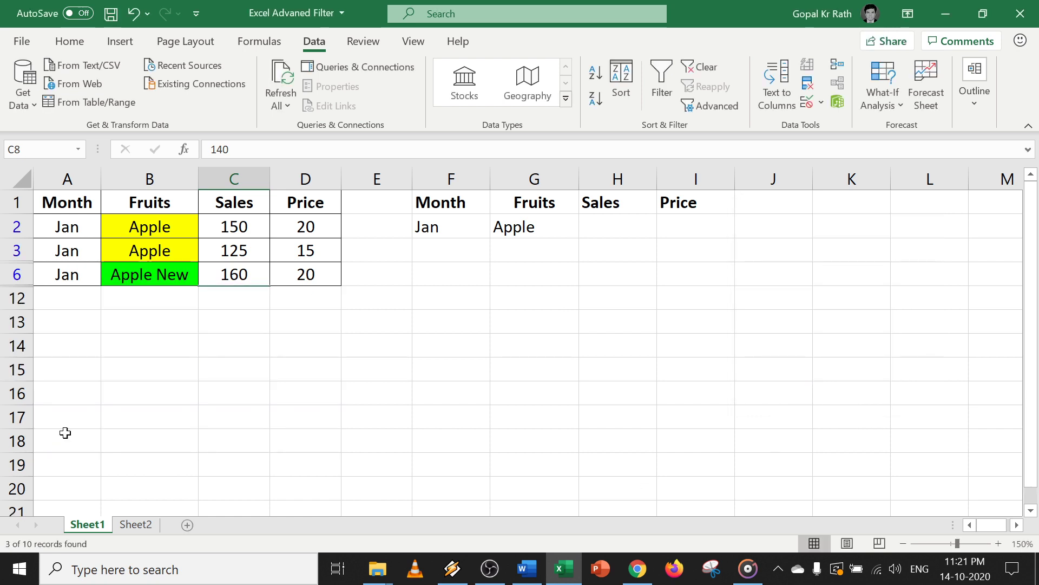
- Review the filtered Apple rows, then clear the filter to restore all ten records
left_click_drag(70, 205, 302, 277)
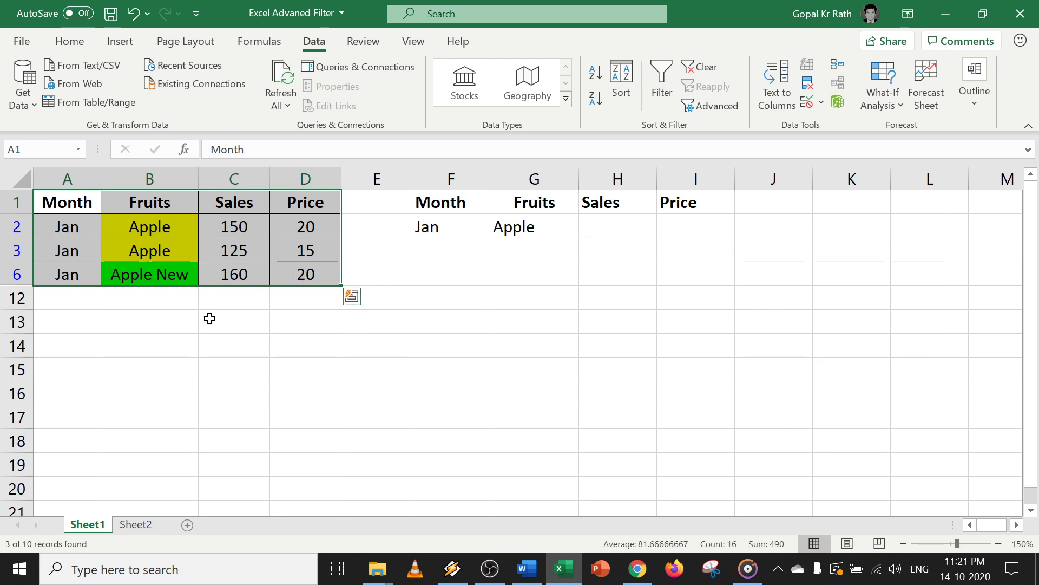
left_click(144, 277)
left_click(150, 225)
left_click(149, 250)
left_click(143, 273)
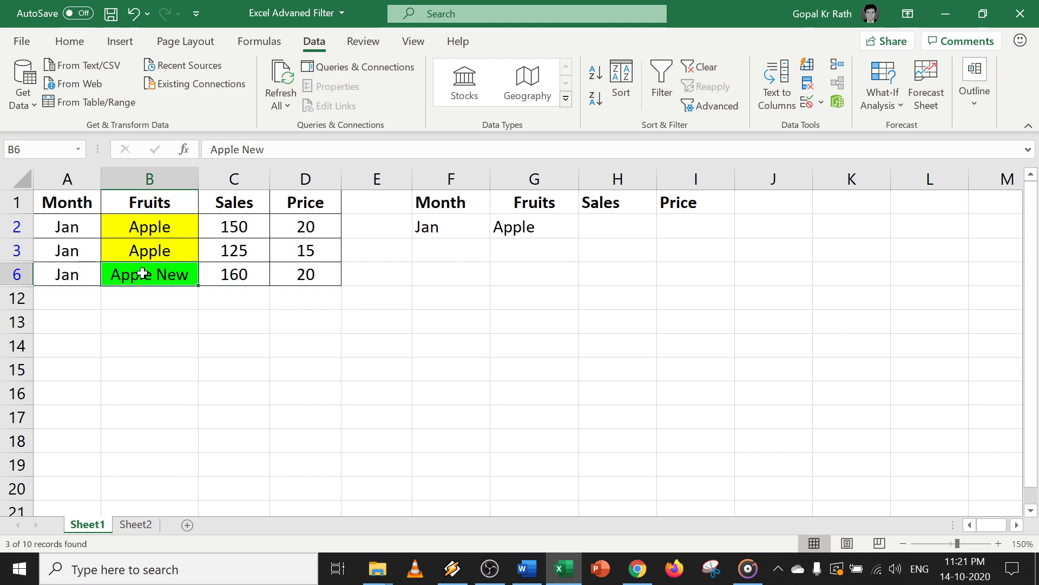
left_click(150, 225)
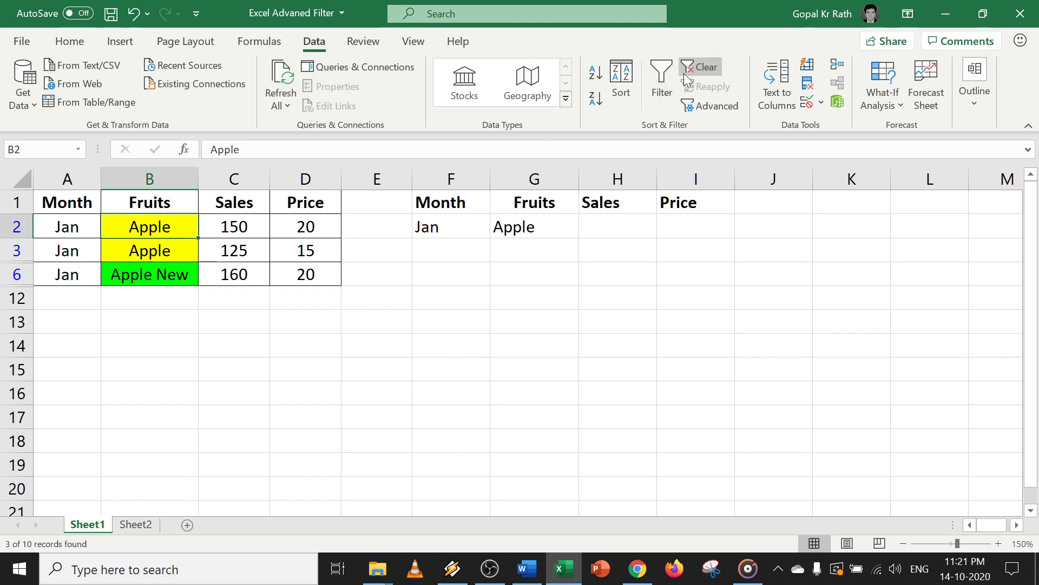
left_click(700, 67)
left_click(154, 271)
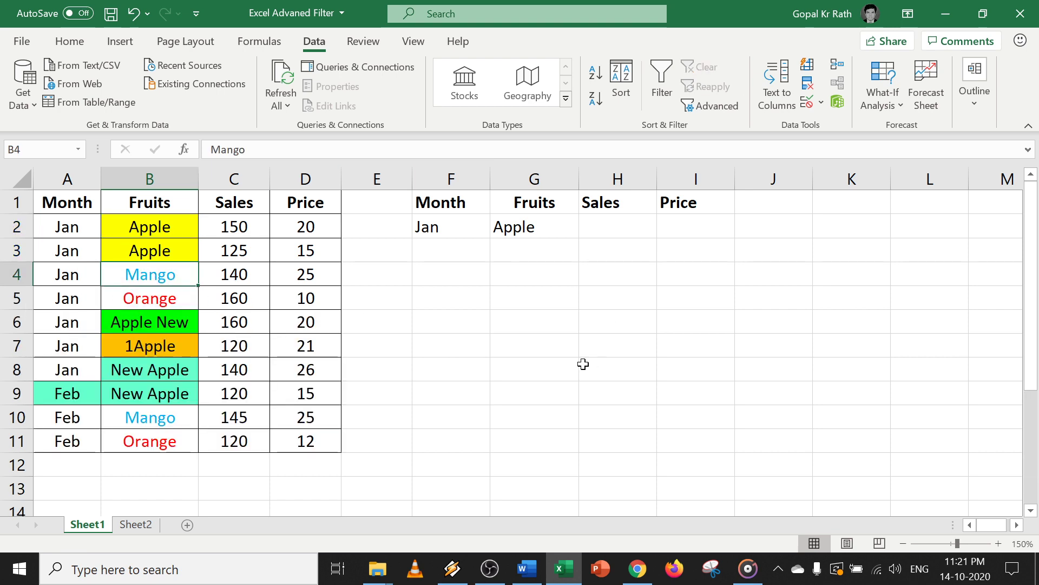
- Open Advanced Filter from the fruit table and switch to Copy to another location
left_click(452, 349)
left_click(533, 348)
left_click(450, 344)
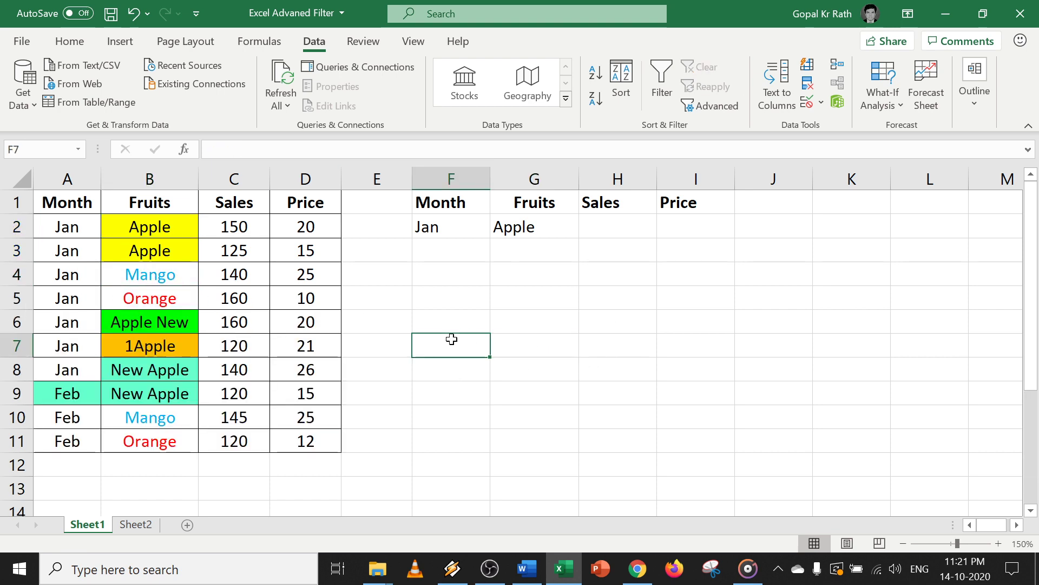
left_click(162, 271)
left_click(296, 264)
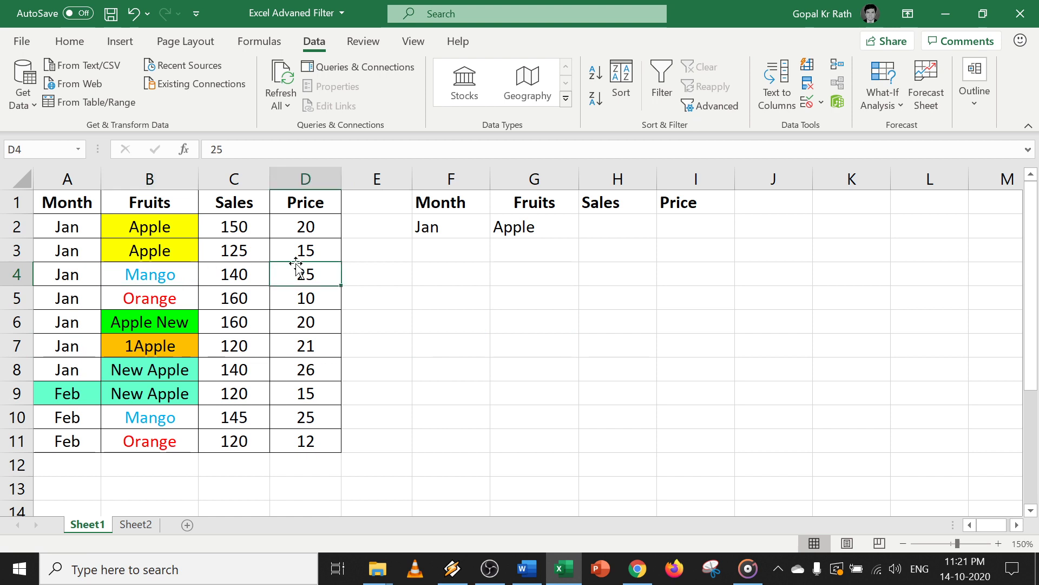
left_click(228, 266)
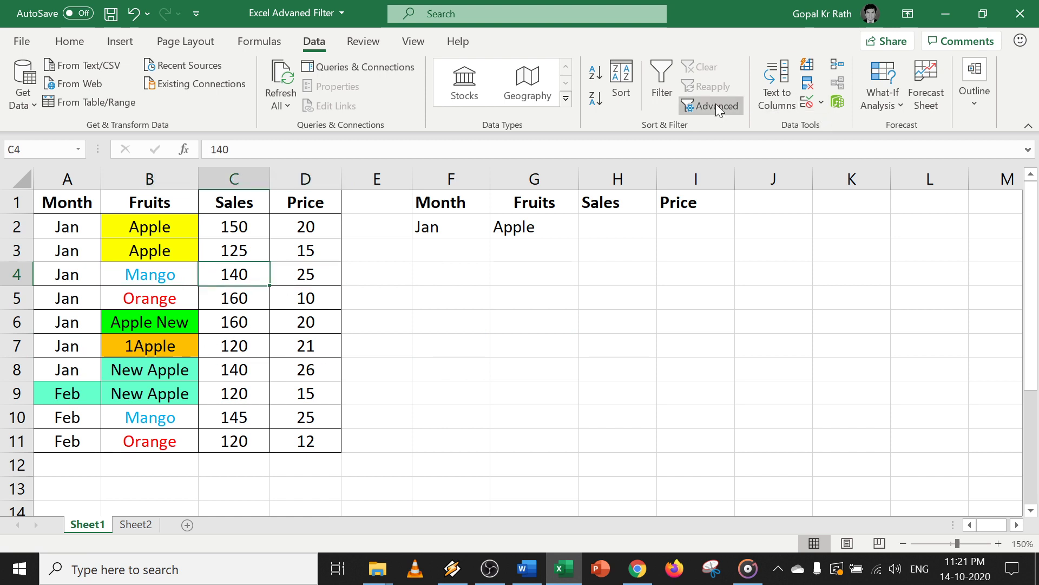
left_click(716, 107)
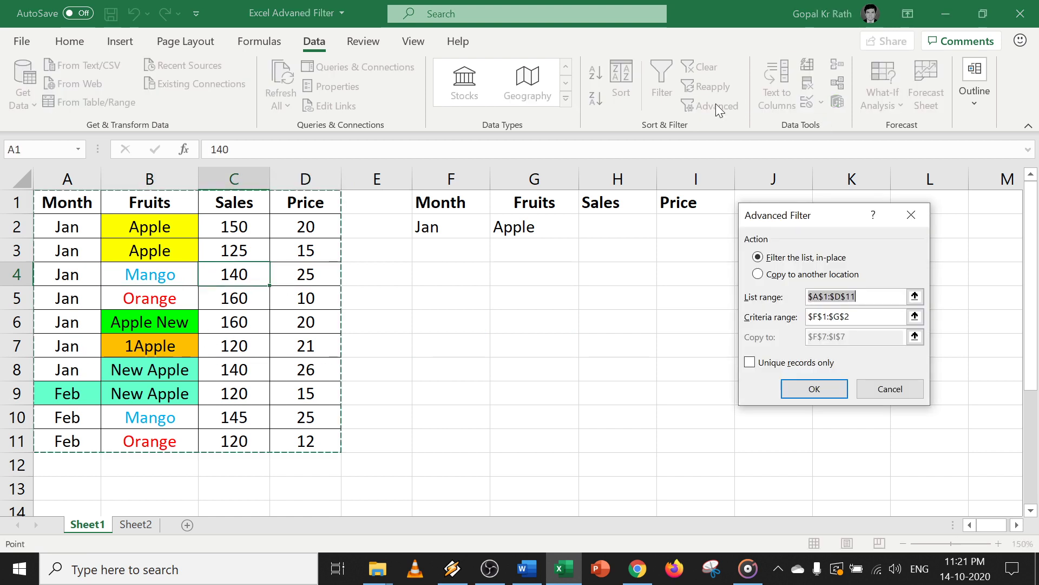
left_click(768, 274)
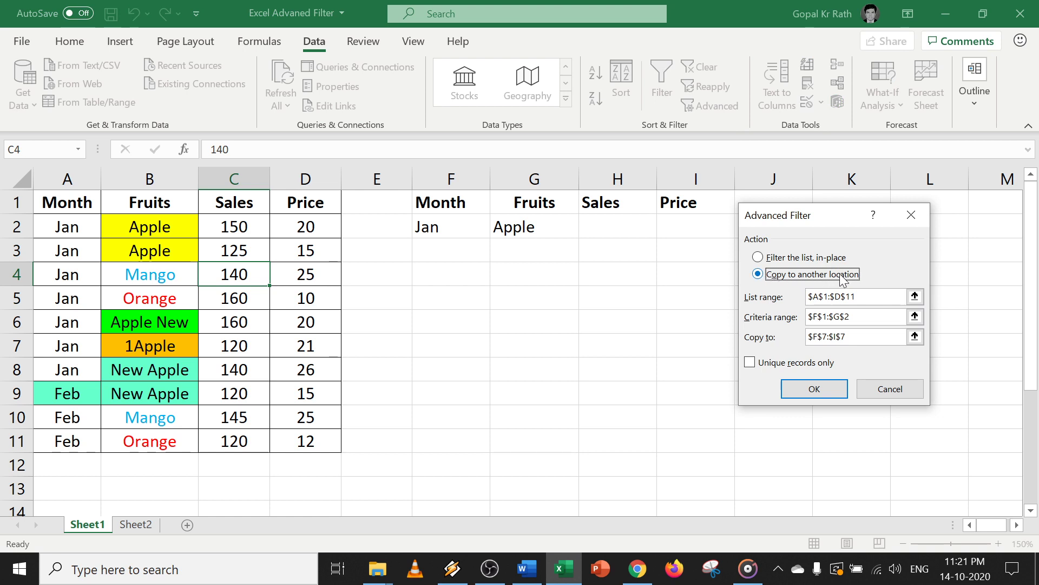
- Set list range A1:D11, criteria F1:G2 and destination F7, then run the copy
left_click(914, 296)
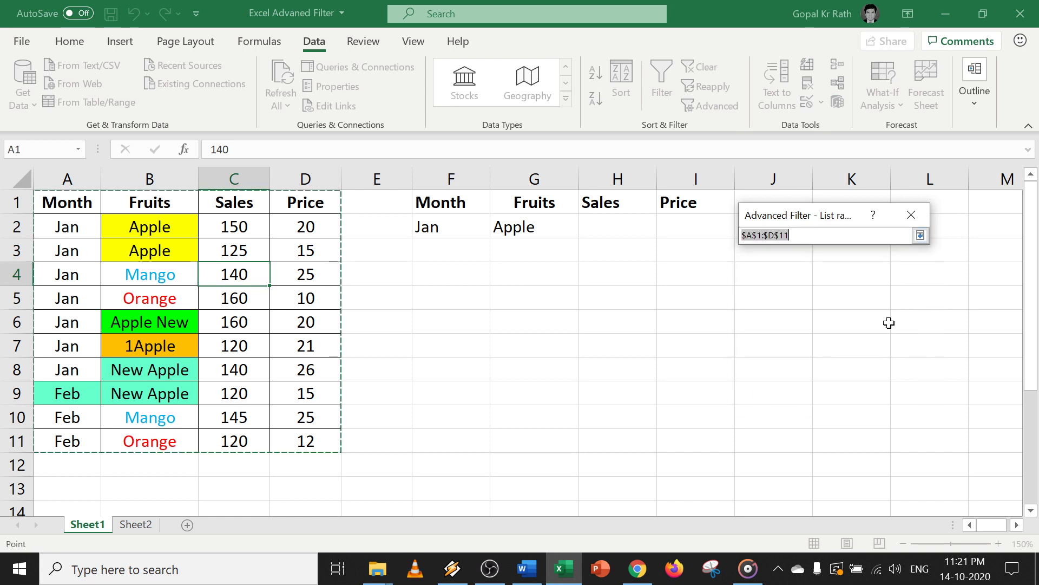
left_click(62, 203)
left_click_drag(121, 208, 301, 433)
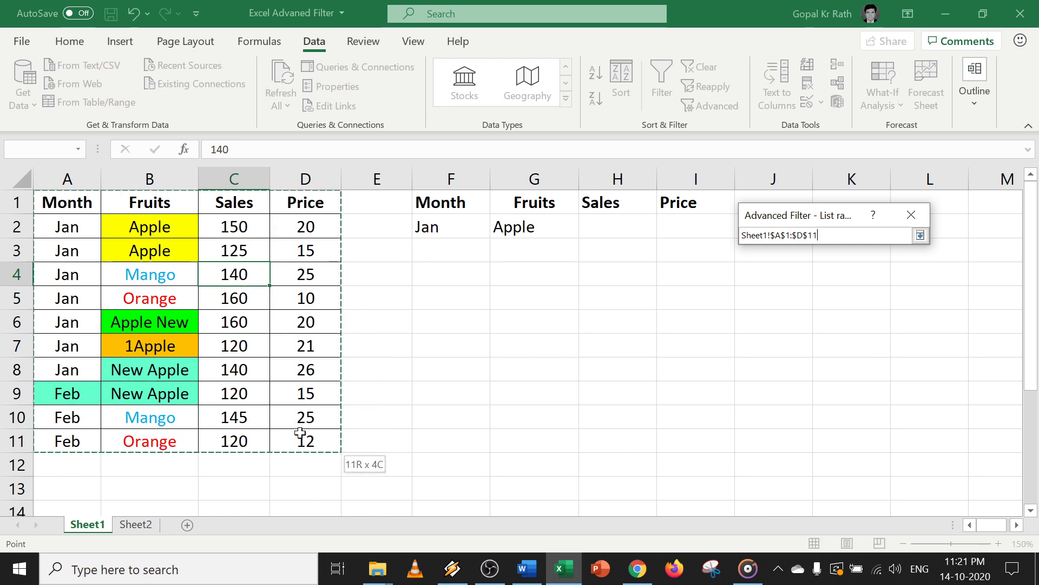
left_click(920, 236)
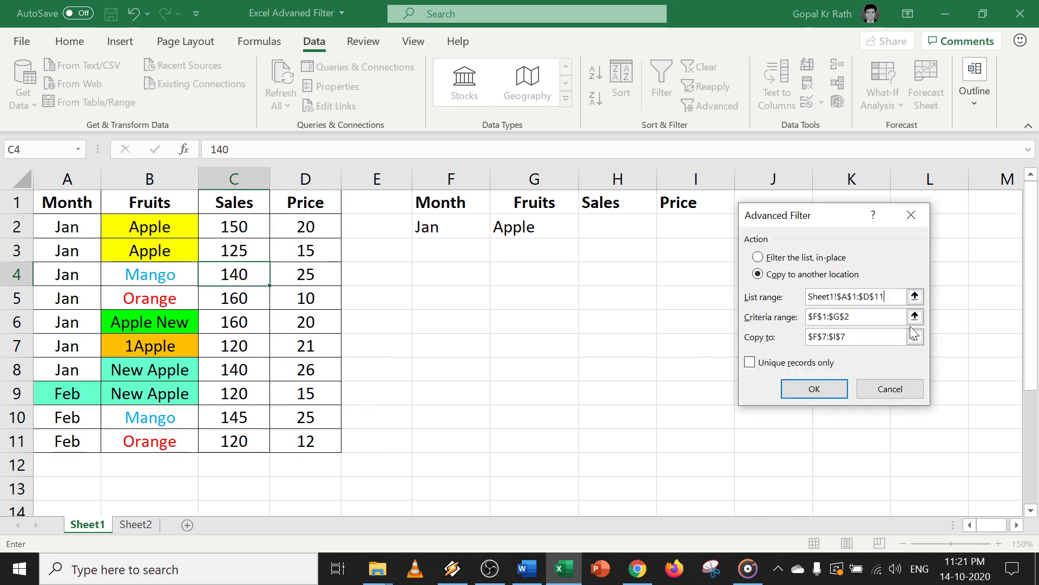
left_click(915, 318)
left_click_drag(419, 209, 548, 227)
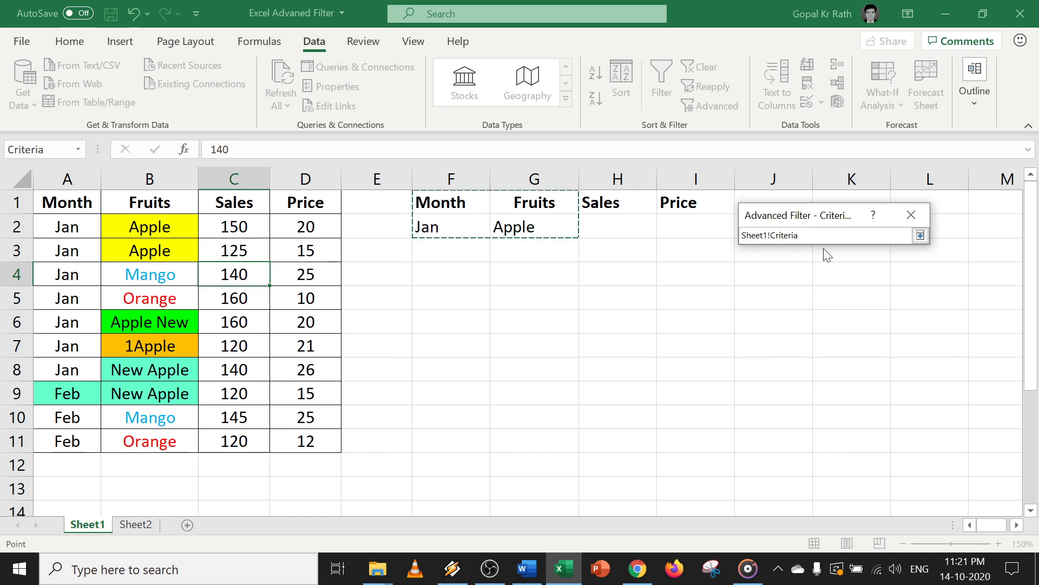
left_click(920, 236)
left_click(915, 336)
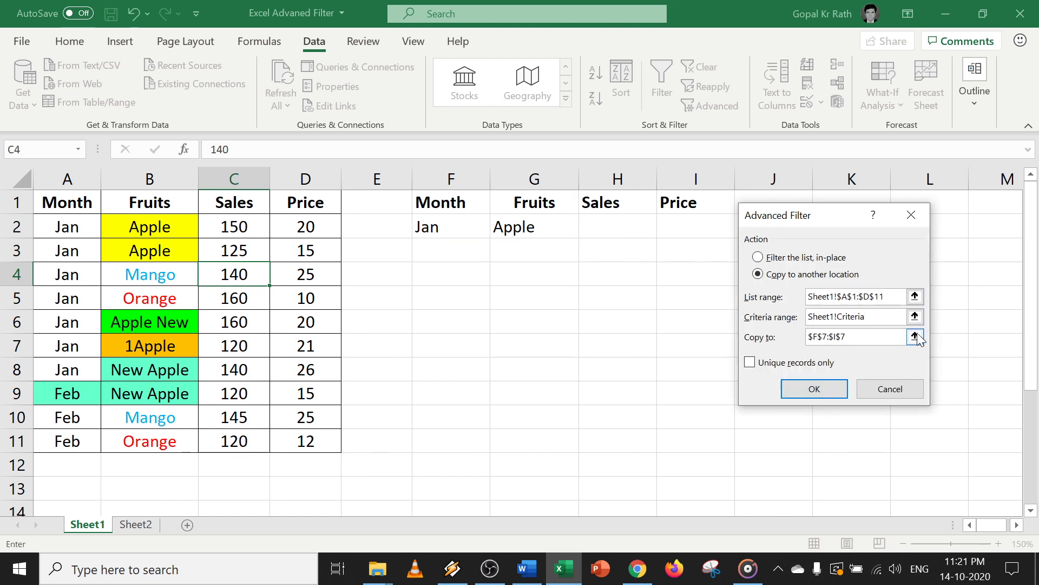
left_click(459, 345)
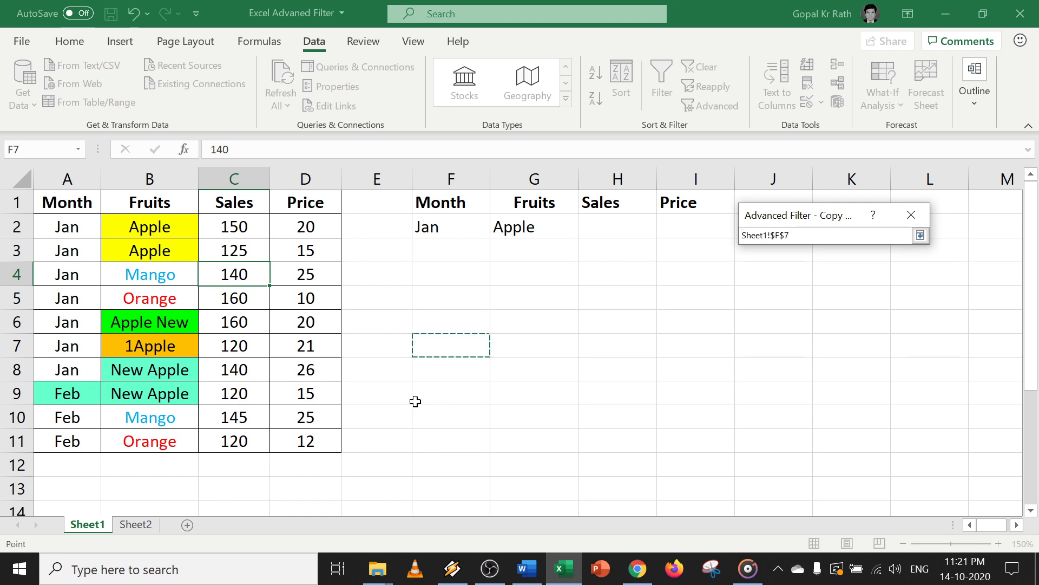
left_click(921, 236)
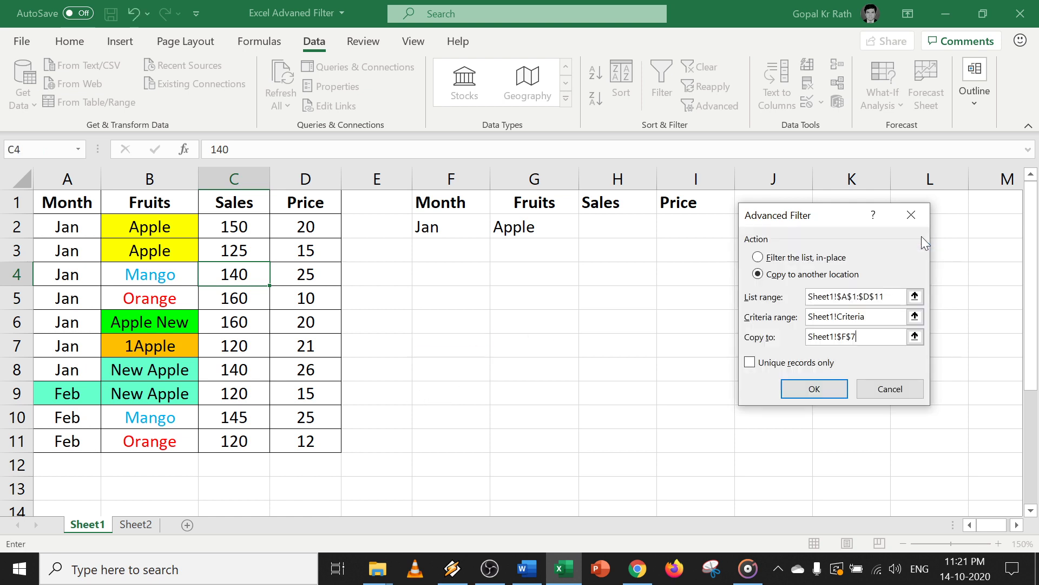
left_click(814, 388)
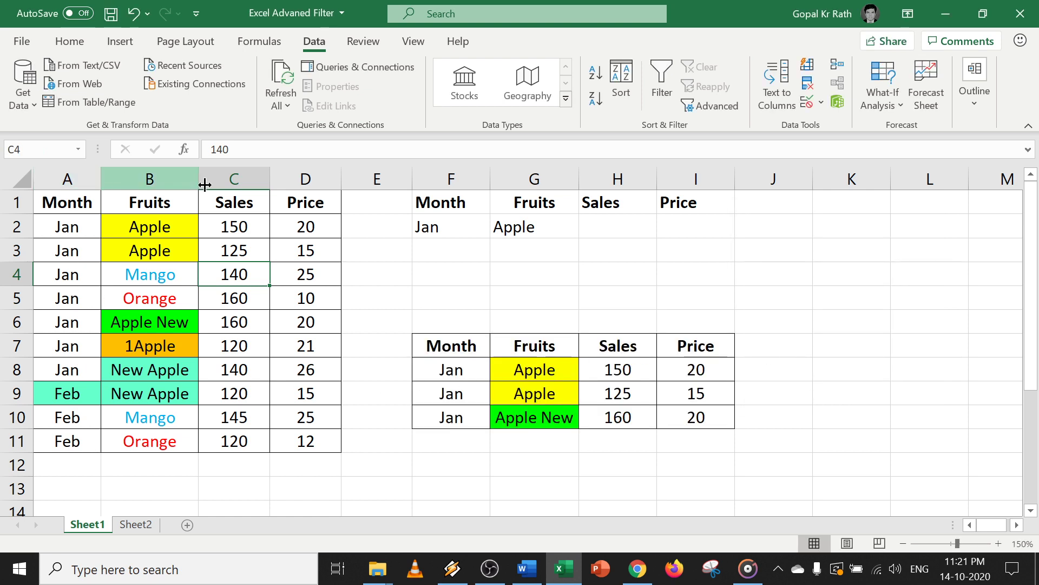
- Select the extracted results block F6:I11 and remove the copied Apple rows
left_click_drag(452, 307, 650, 441)
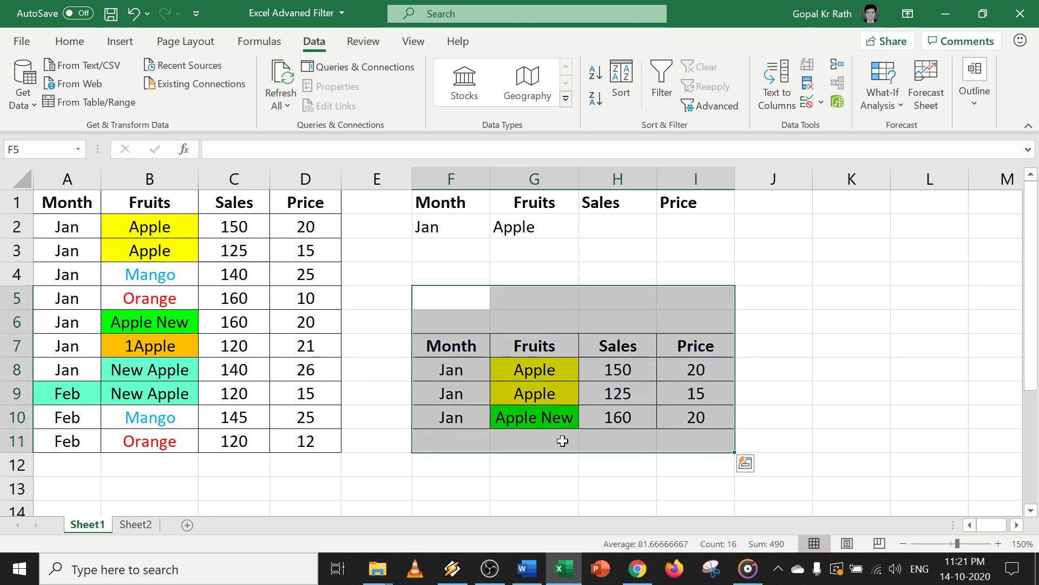
left_click_drag(55, 204, 317, 436)
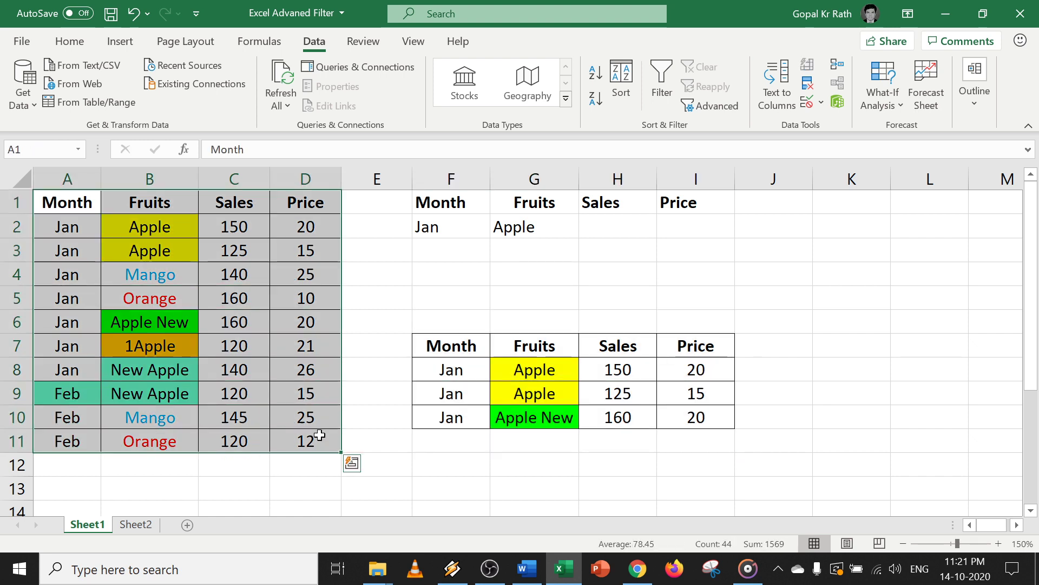
left_click_drag(441, 326, 696, 448)
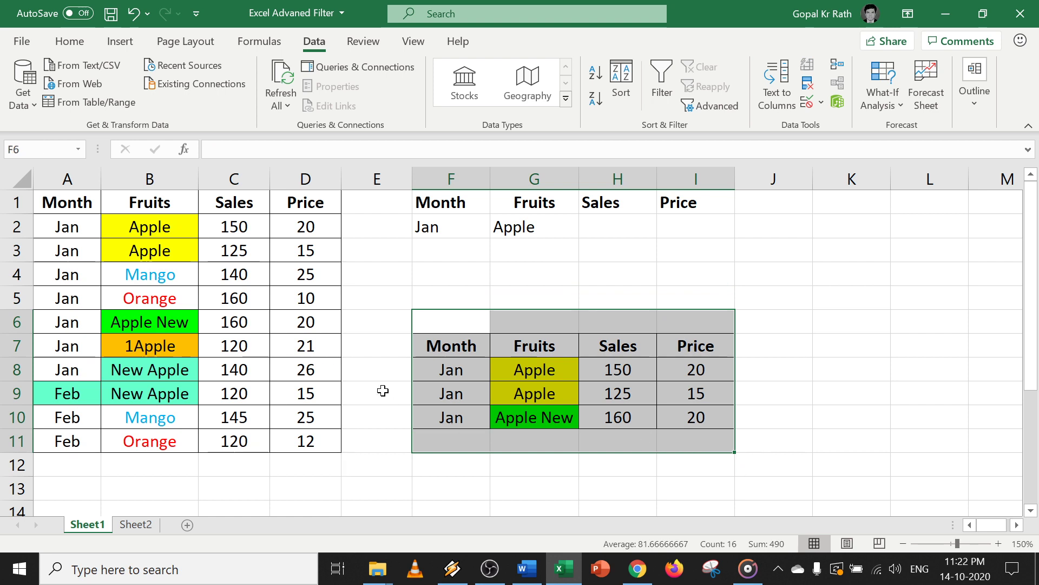
left_click_drag(460, 351, 677, 422)
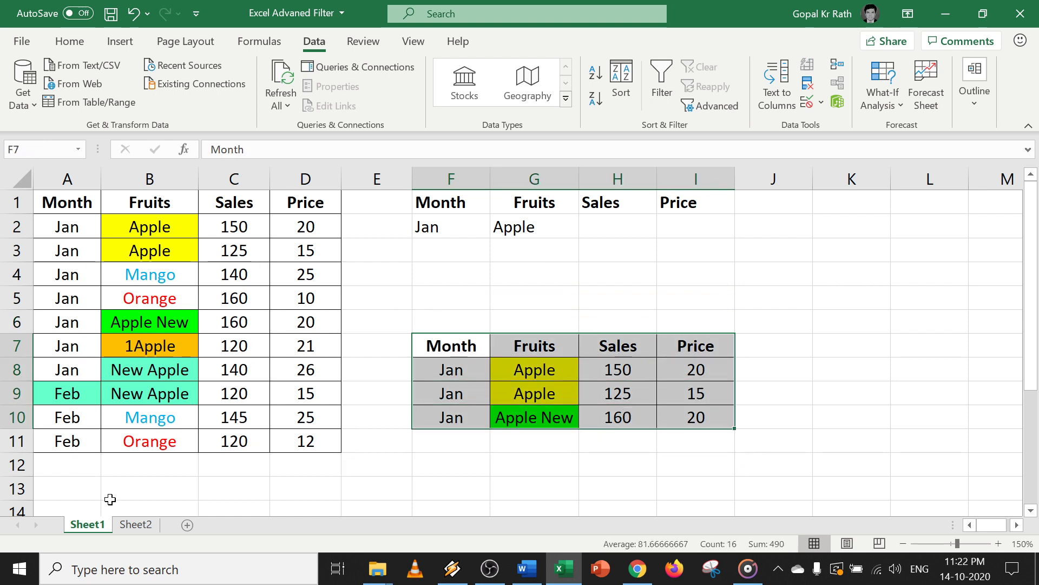
left_click_drag(432, 323, 696, 452)
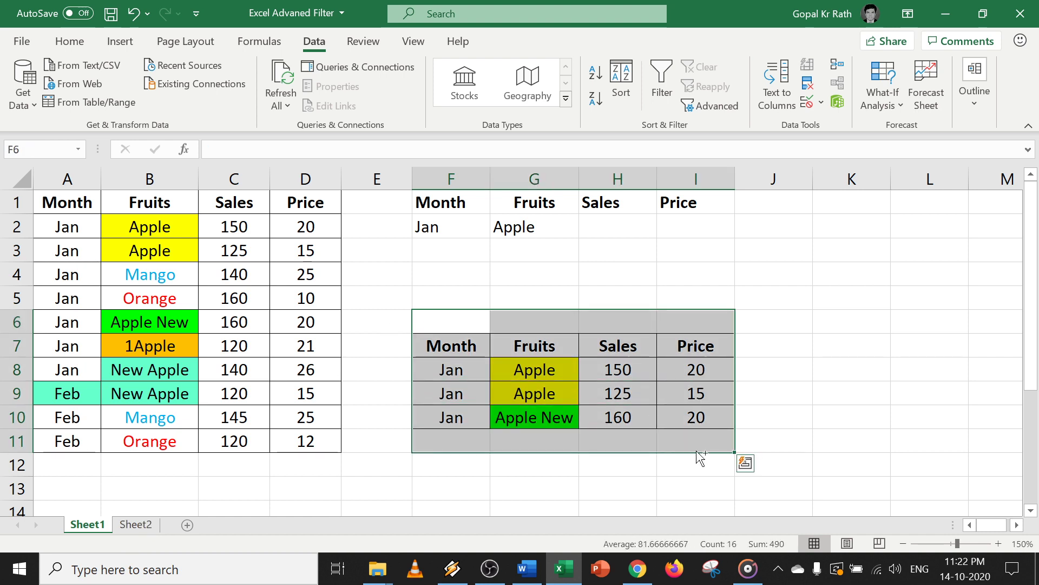
key("ctrl+q")
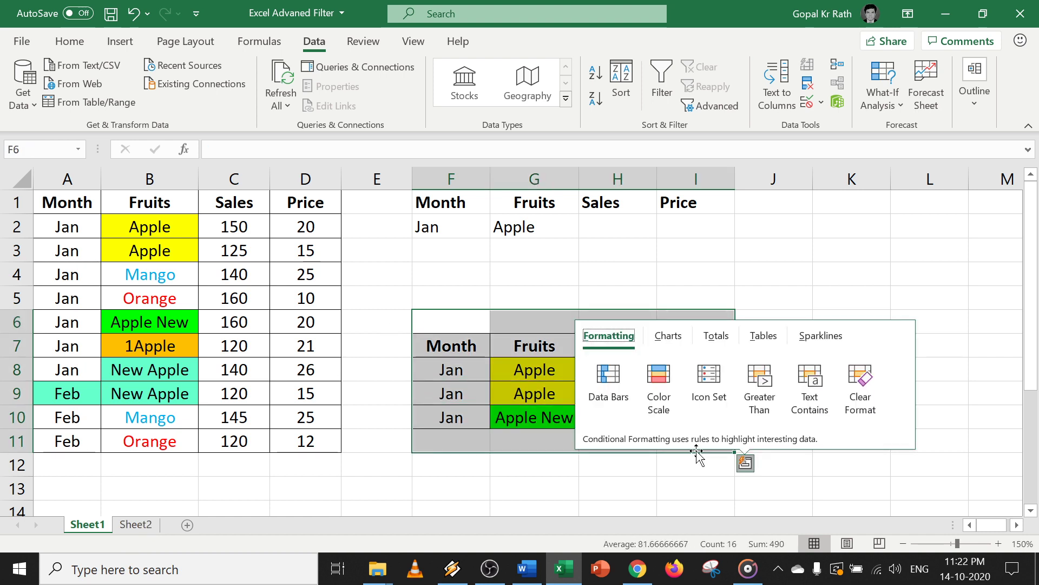
key("Escape")
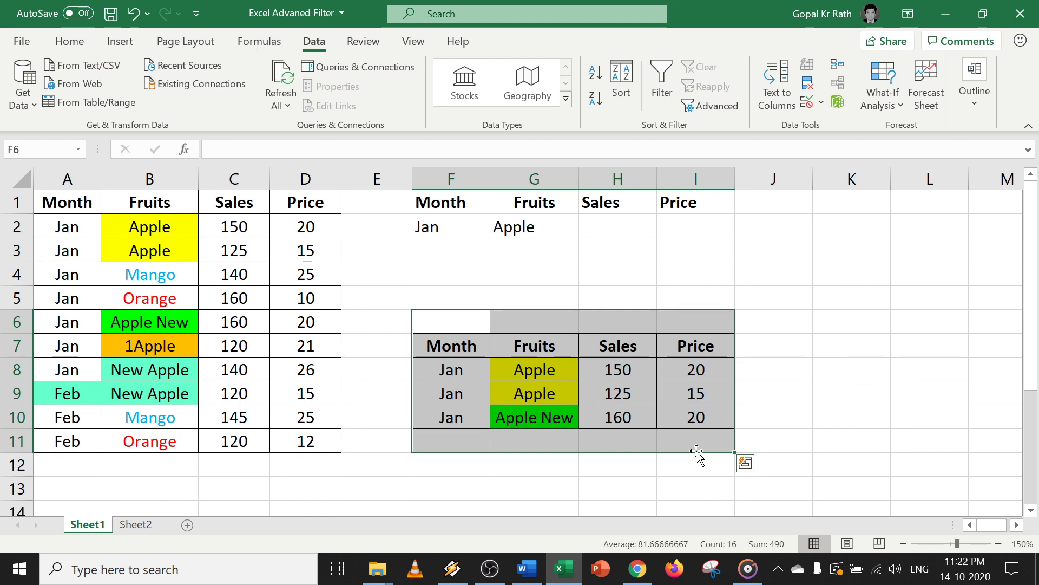
key("ctrl+z")
left_click(142, 228)
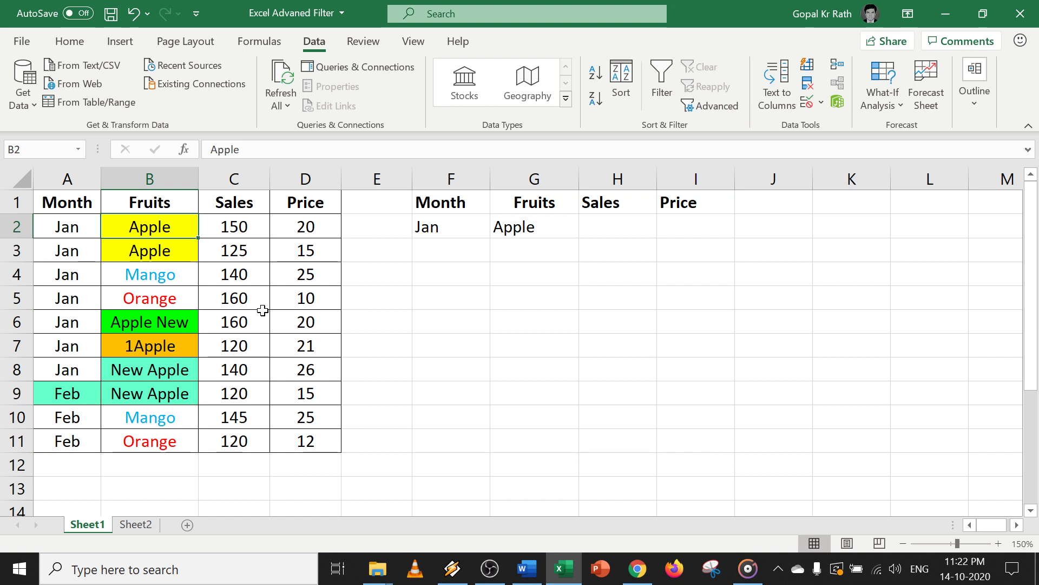
left_click(232, 252)
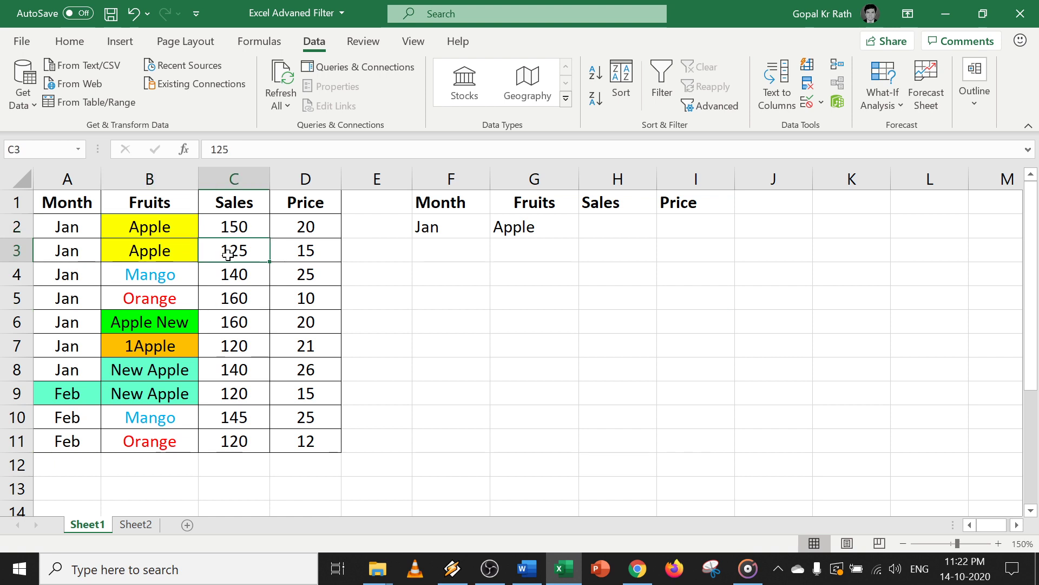
left_click(709, 106)
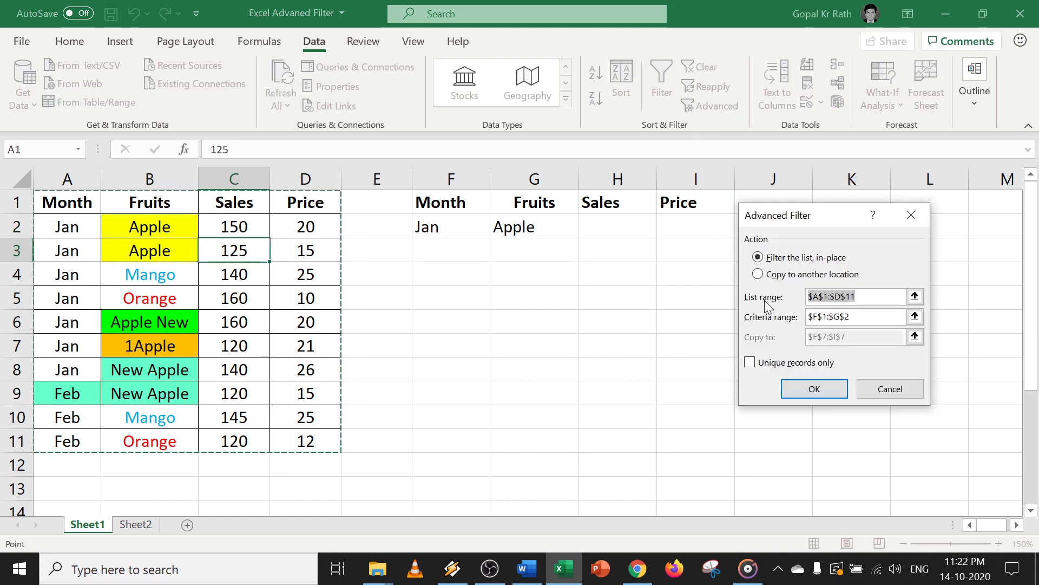
left_click(759, 274)
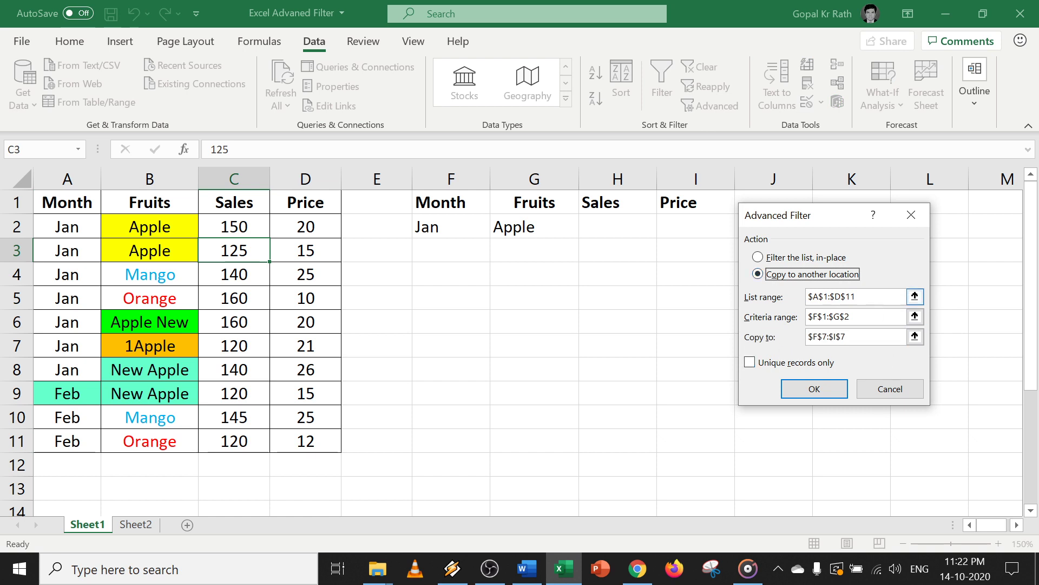
left_click(915, 297)
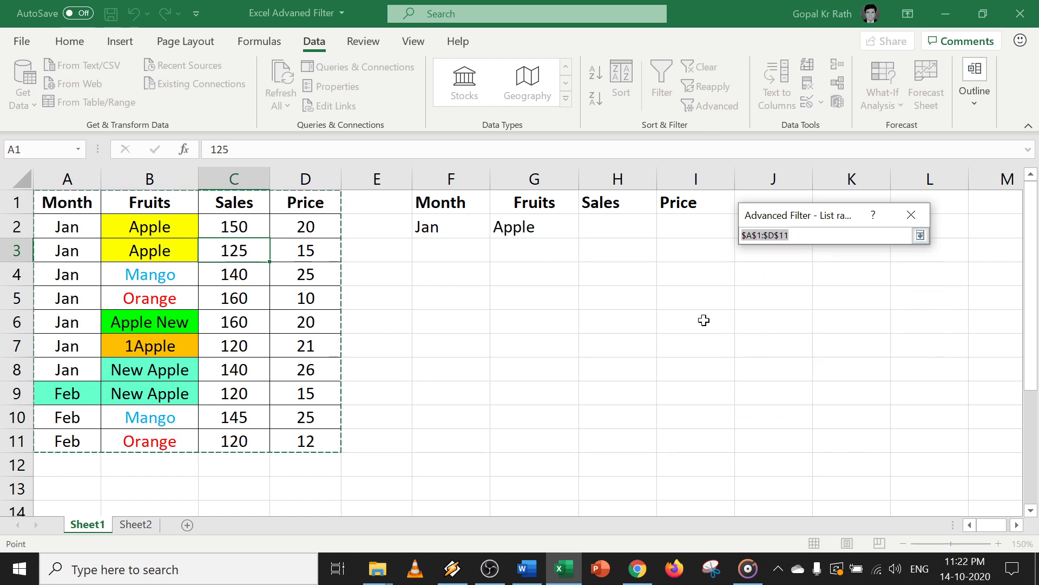
left_click(920, 235)
left_click(920, 312)
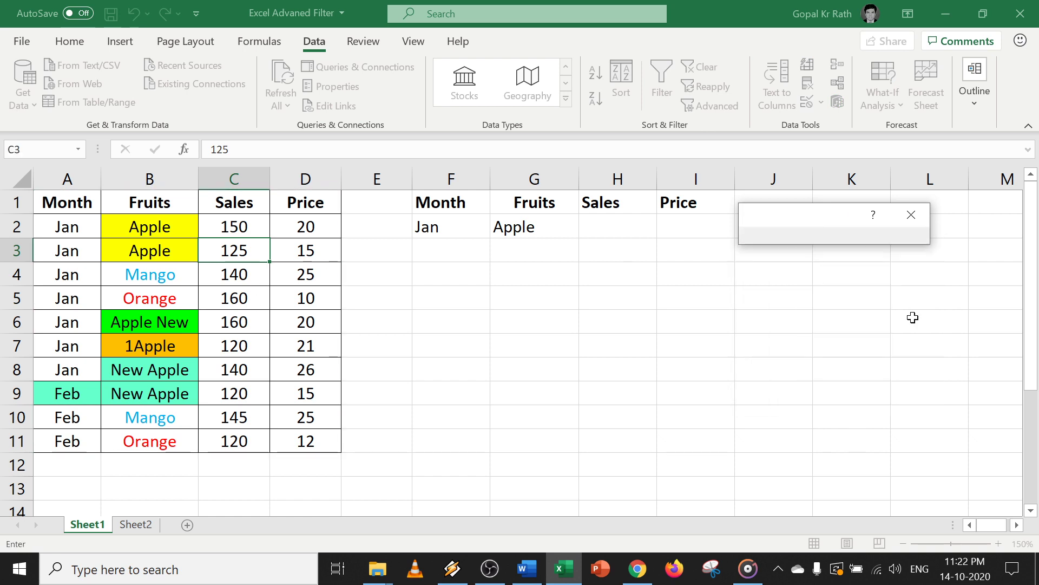
left_click_drag(436, 204, 528, 227)
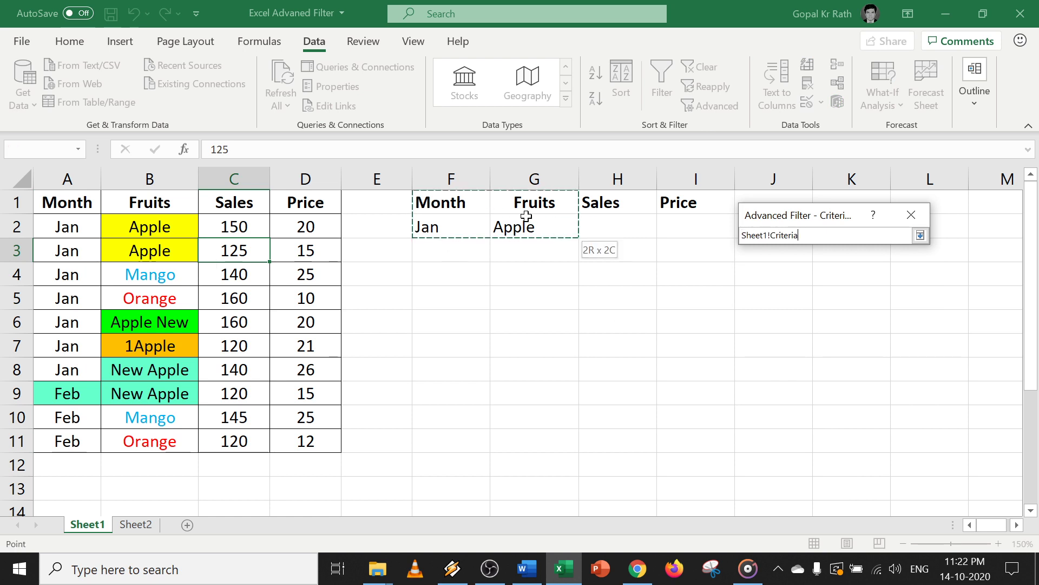
left_click(920, 235)
left_click(915, 337)
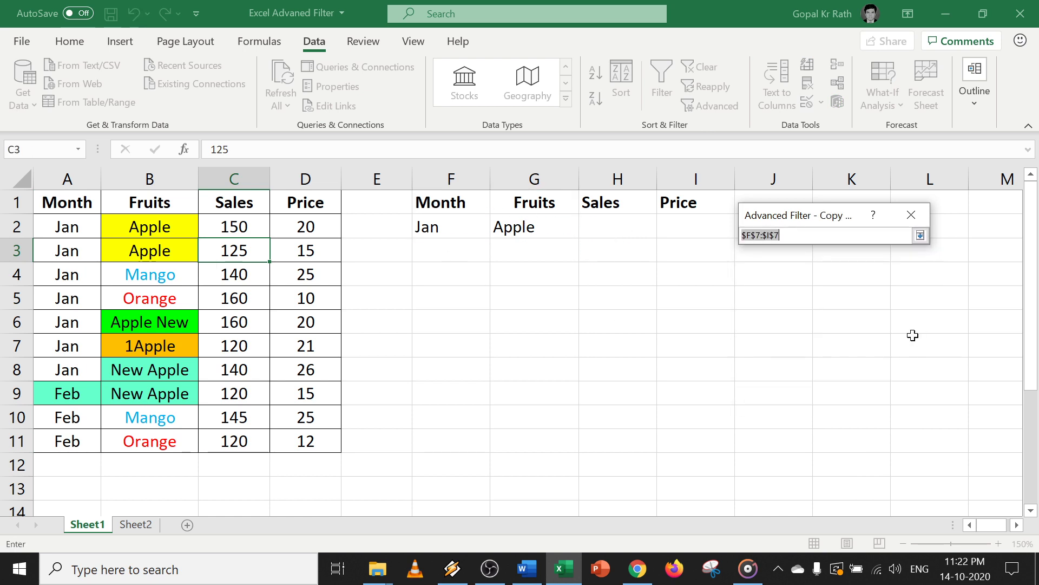
left_click(136, 524)
left_click(285, 237)
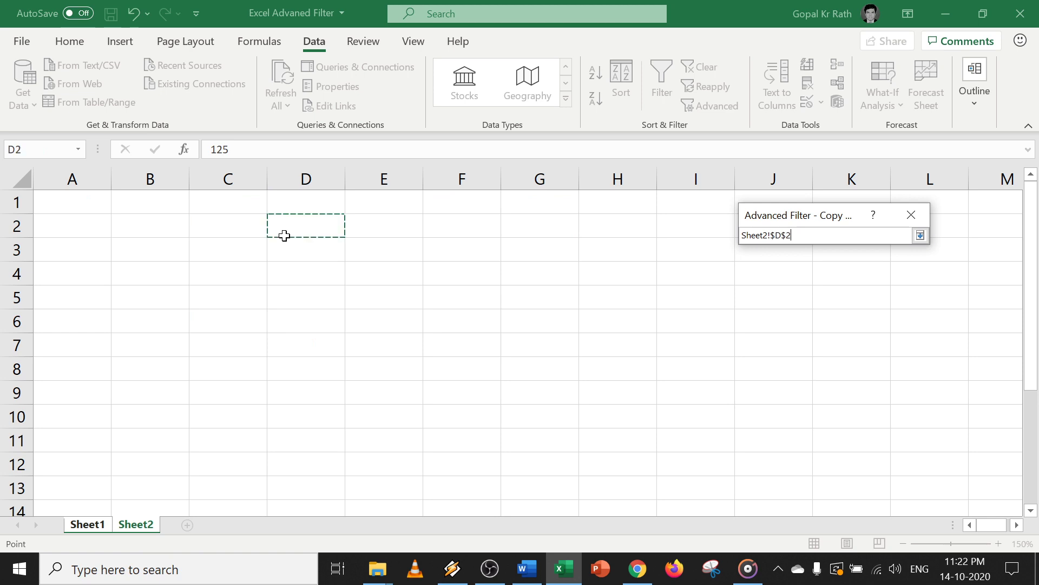
left_click(920, 235)
left_click(814, 388)
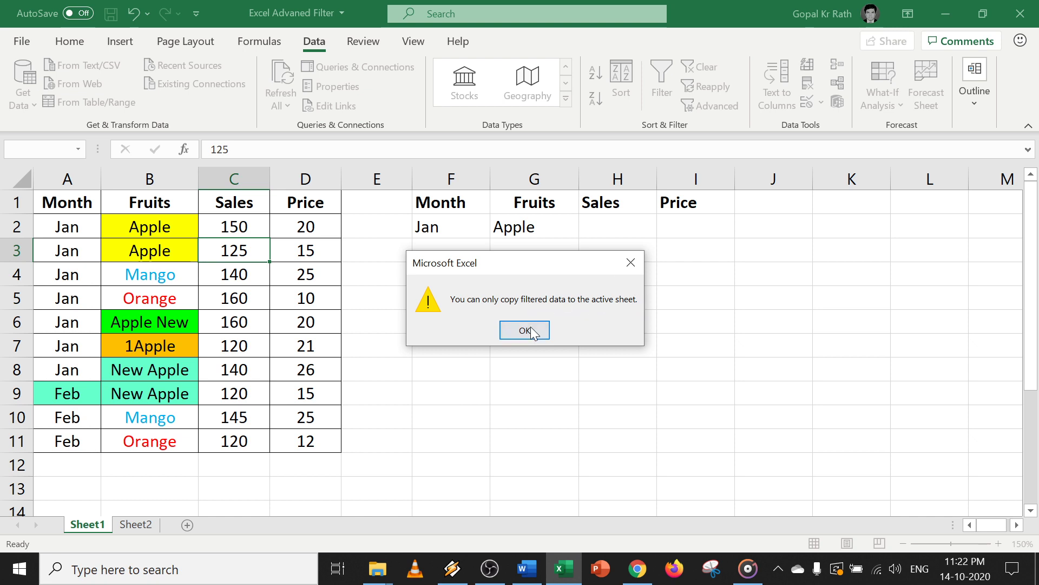
left_click(636, 261)
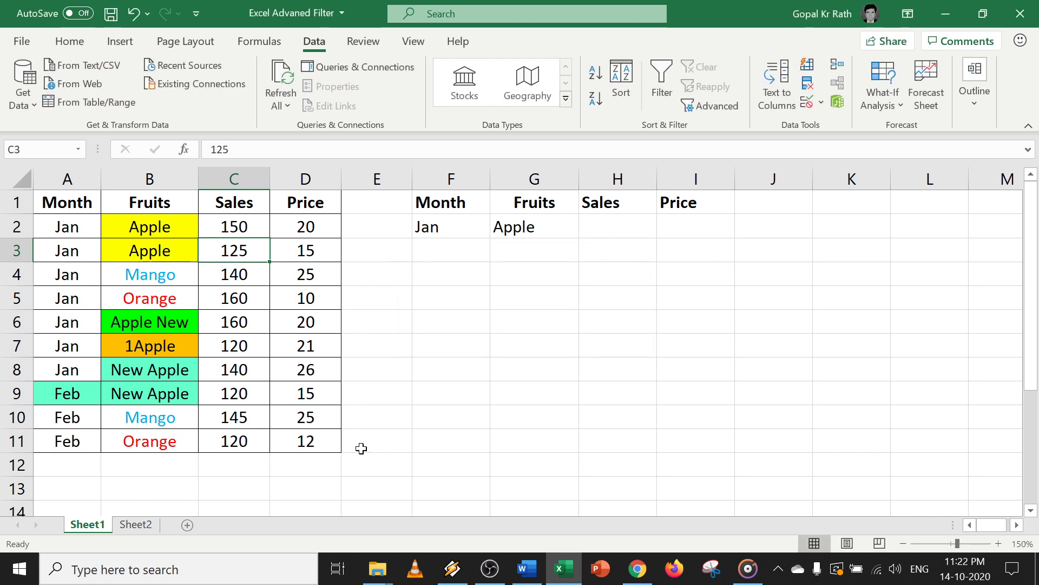
- On Sheet2, open Advanced Filter and choose Copy to another location
left_click(142, 525)
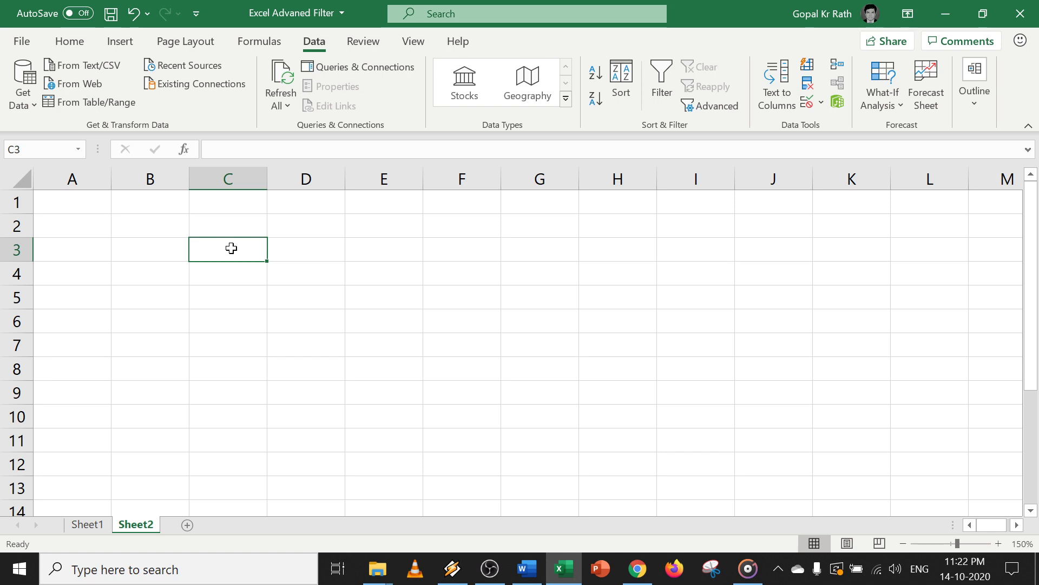
left_click(220, 321)
left_click_drag(219, 243, 480, 338)
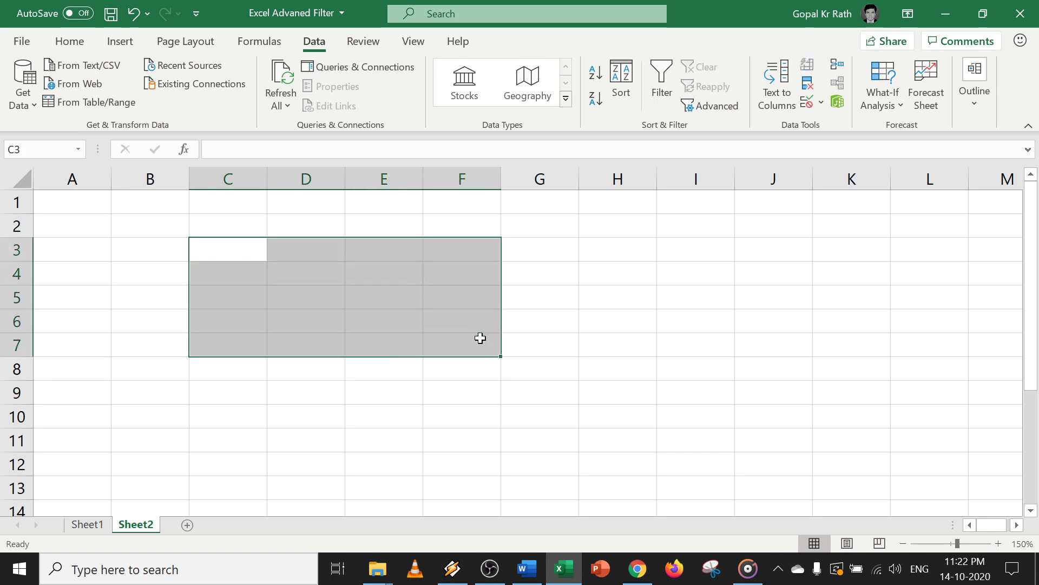
left_click(238, 254)
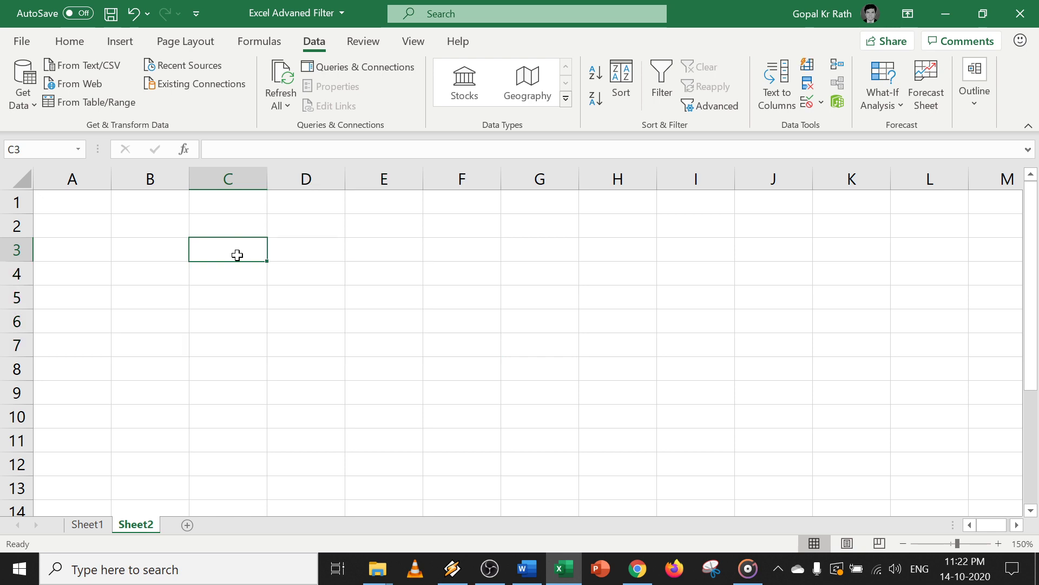
left_click(715, 106)
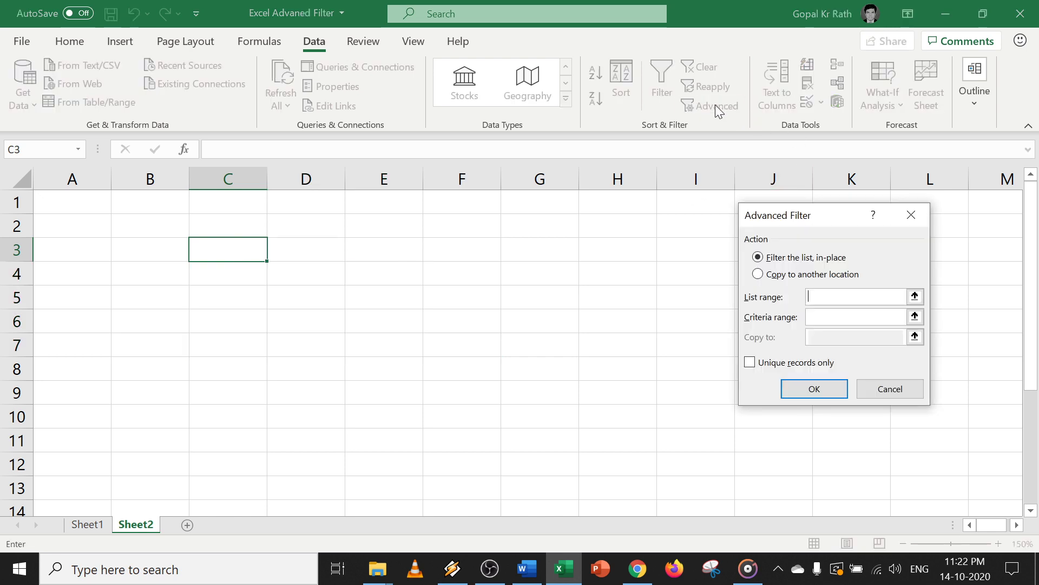
left_click(758, 274)
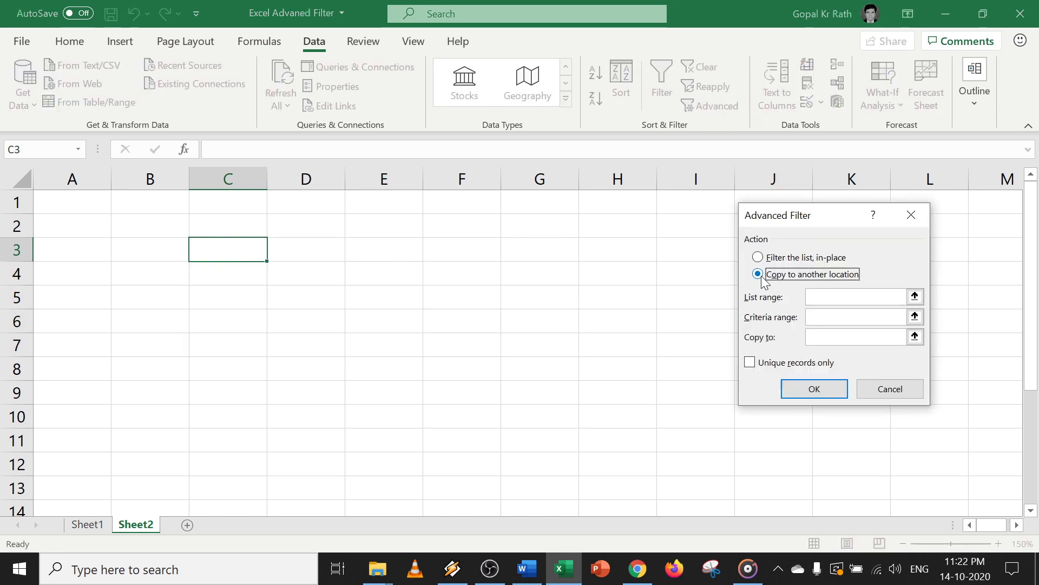
- Set list Sheet1!A1:D11, criteria Sheet1!F1:G2 and destination Sheet2!E5, then run the copy
left_click(915, 296)
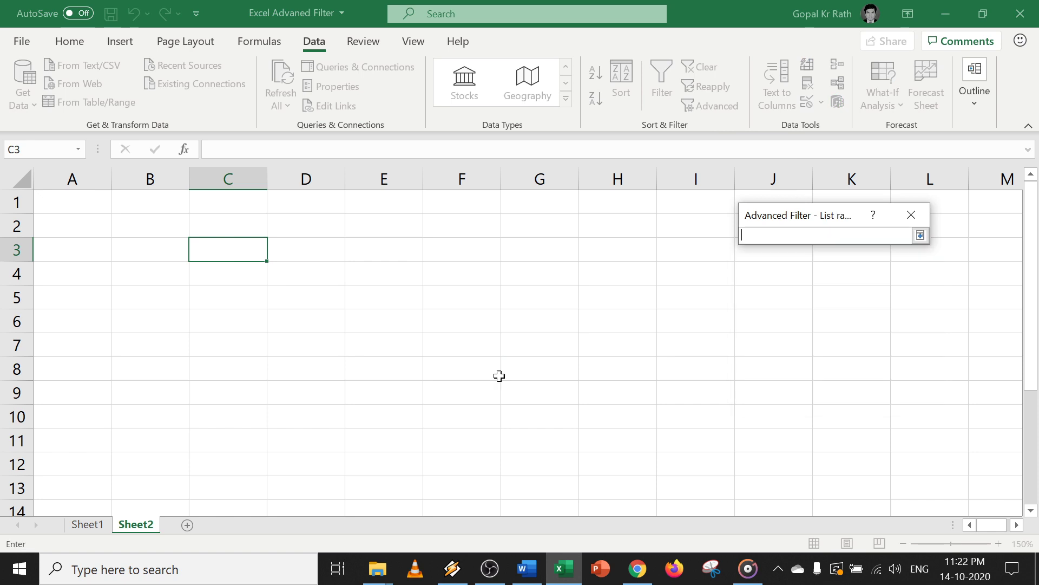
left_click(88, 524)
left_click_drag(251, 312, 310, 436)
left_click(920, 235)
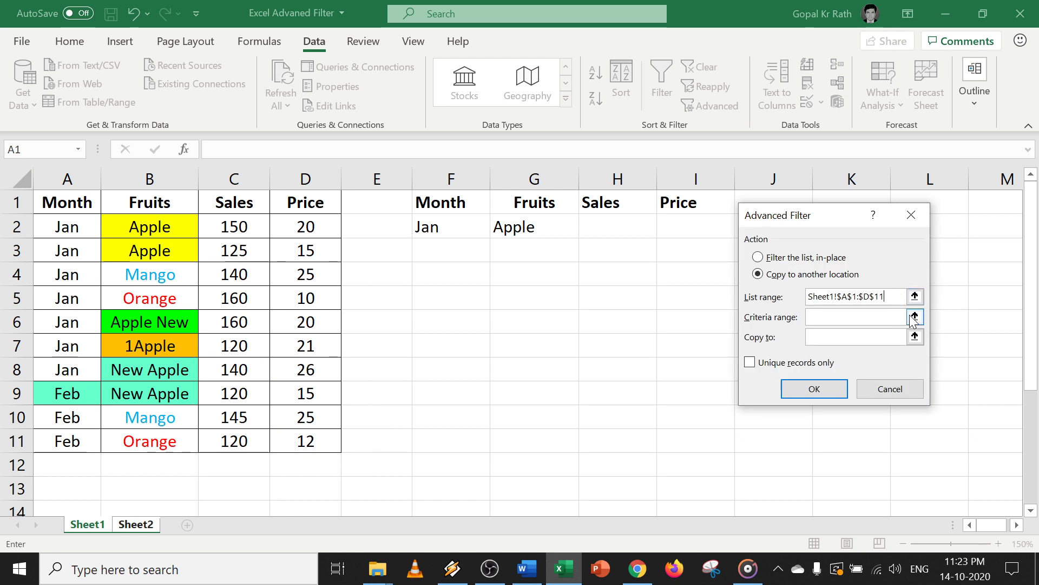
left_click(919, 320)
left_click(87, 524)
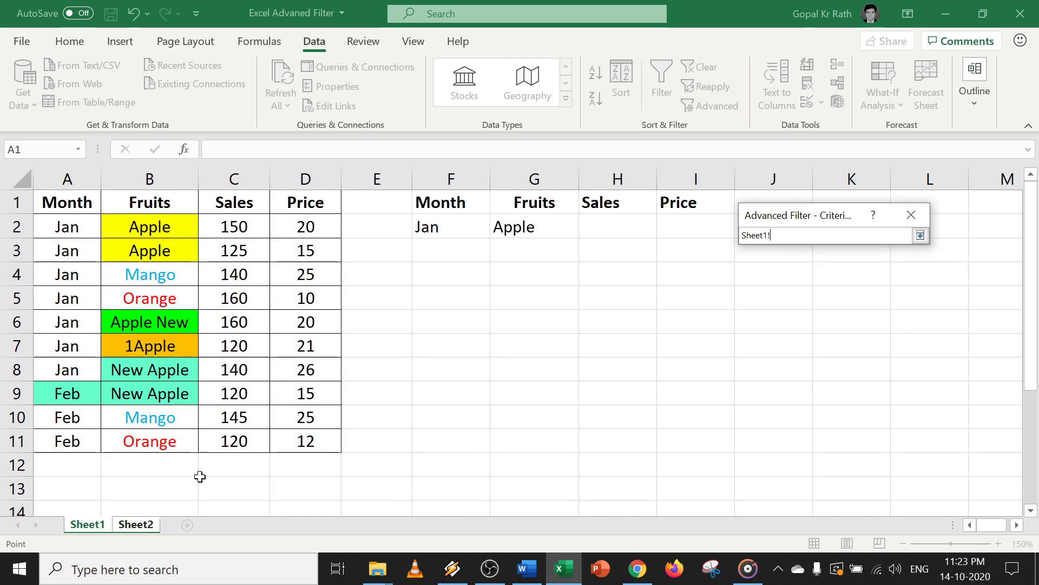
left_click_drag(433, 209, 520, 230)
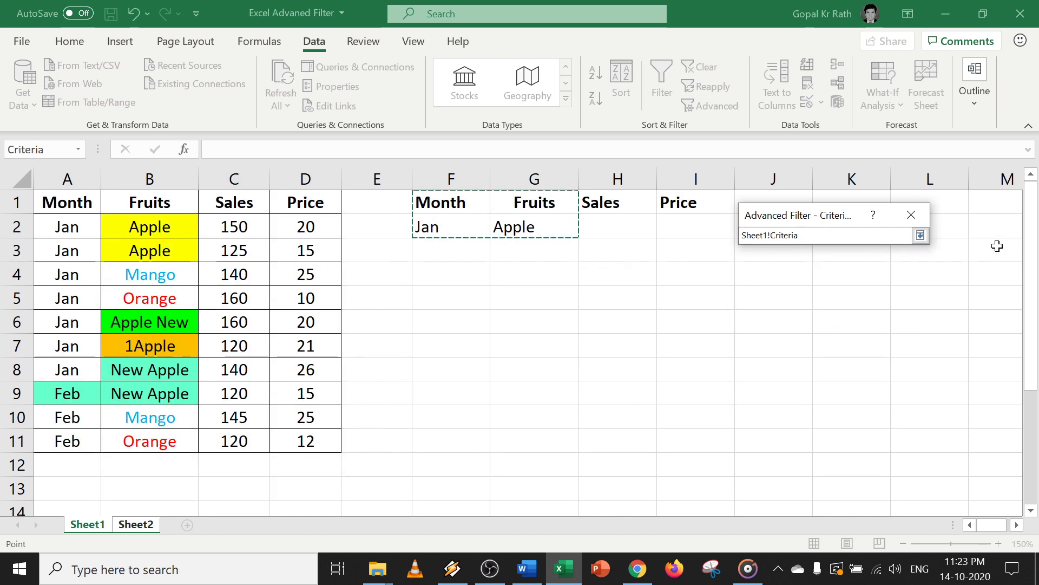
left_click(920, 235)
left_click(918, 336)
left_click(146, 228)
left_click(366, 294)
left_click(921, 235)
left_click(818, 386)
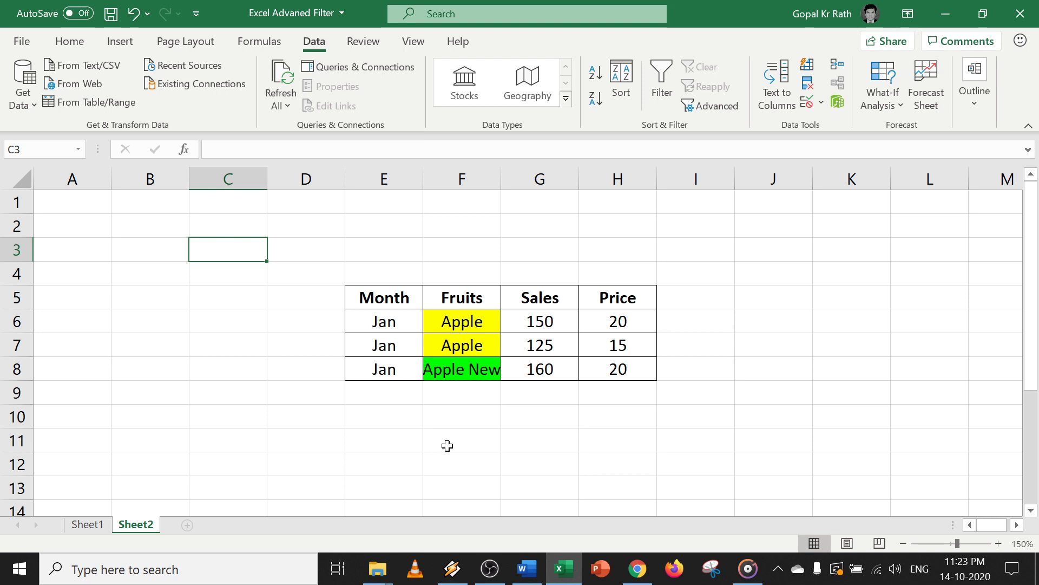
- Back on Sheet1, change the G2 Fruits criterion from Apple to ?Apple
left_click(76, 525)
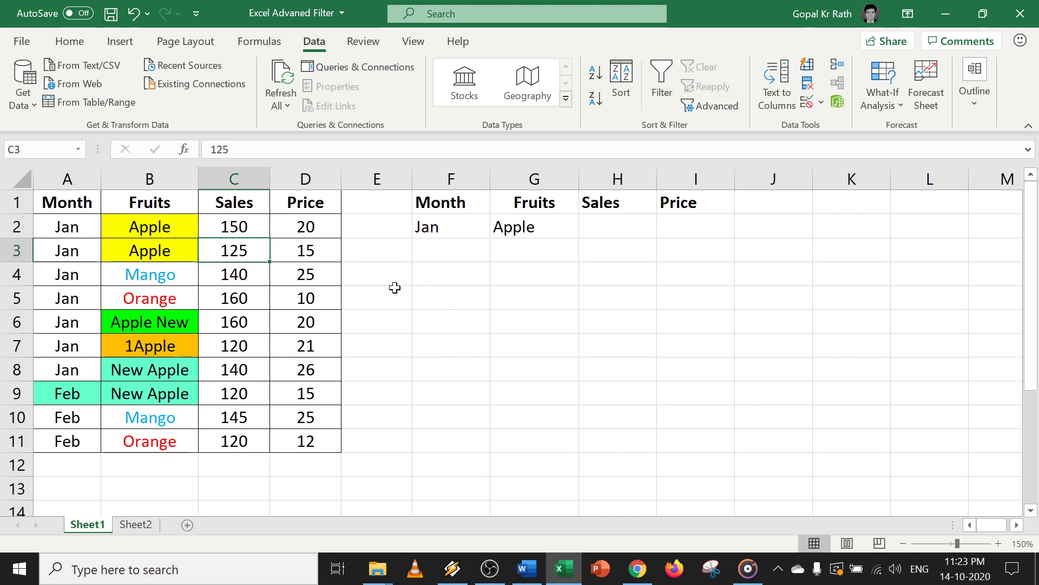
left_click(137, 345)
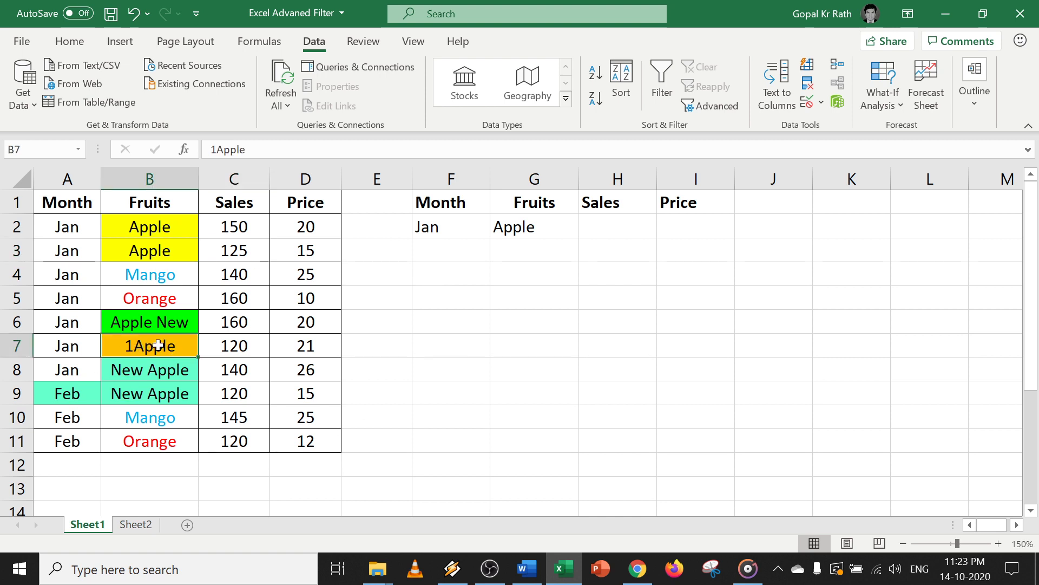
left_click(502, 226)
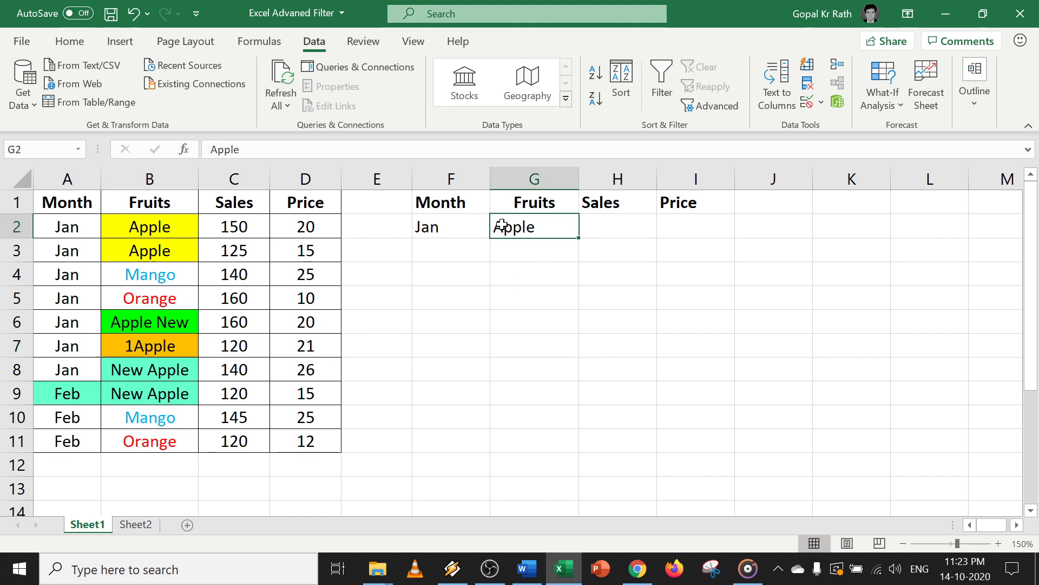
left_click(211, 150)
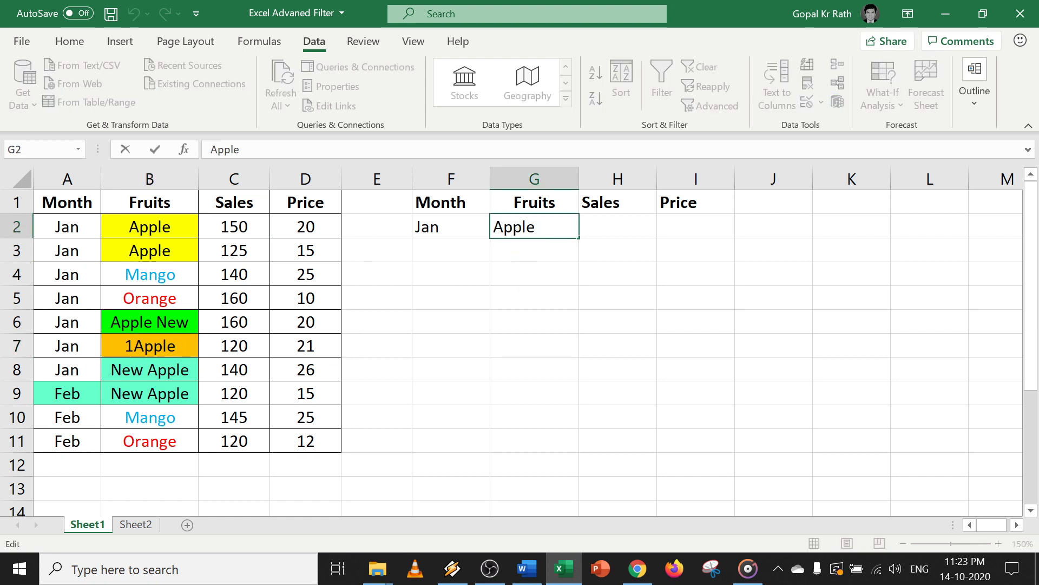
type("?")
key("Return")
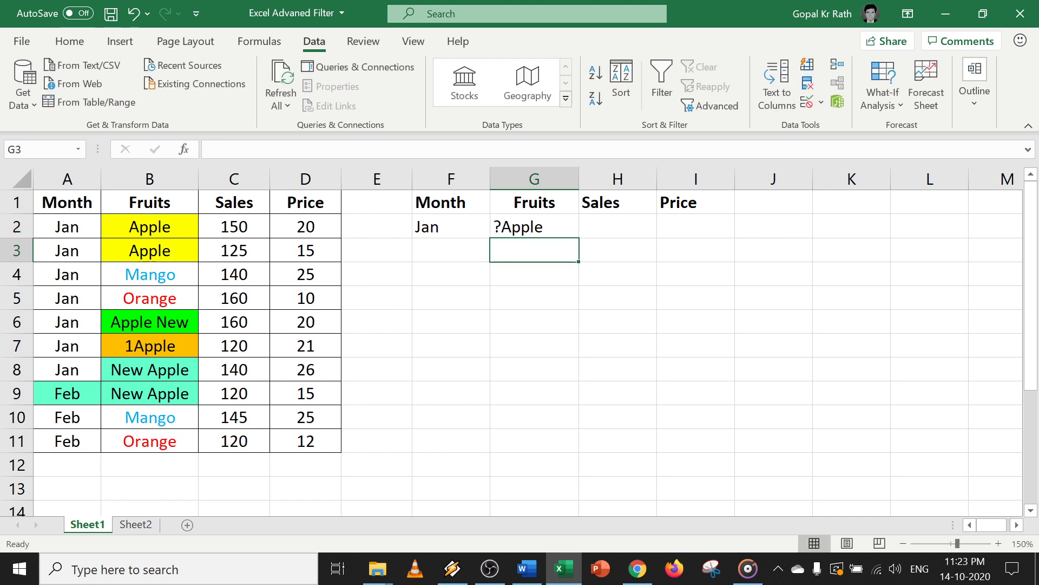
left_click(534, 226)
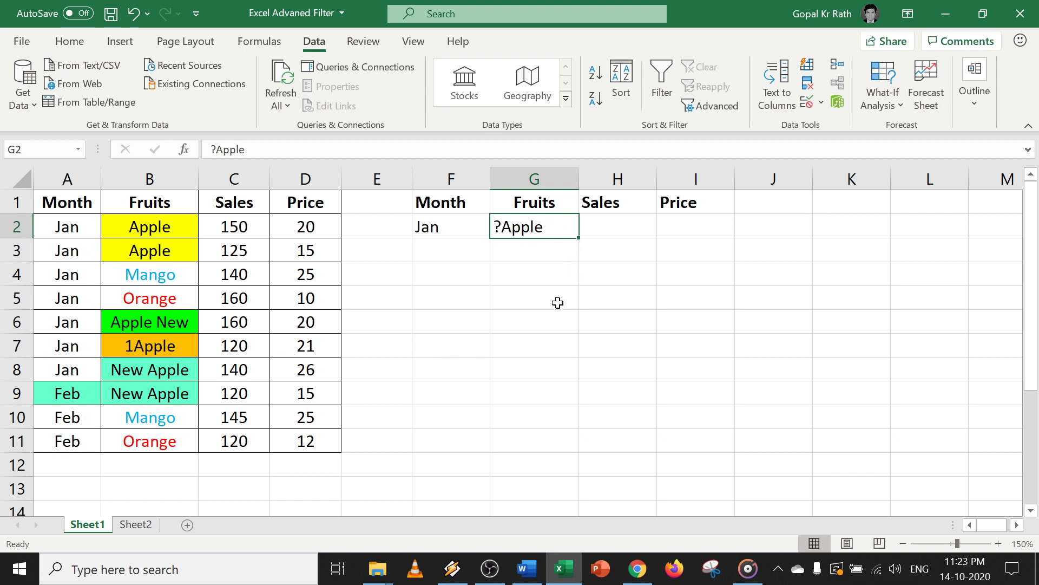
- Advanced-filter A1:D11 with criteria F1:G2, copying the matching 1Apple row to F6
left_click(234, 277)
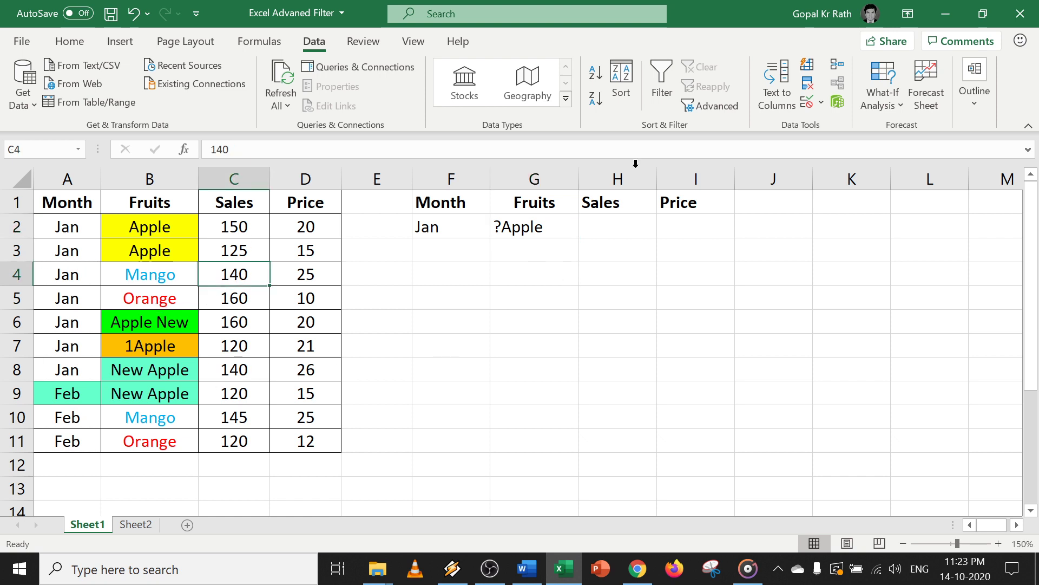
left_click(715, 105)
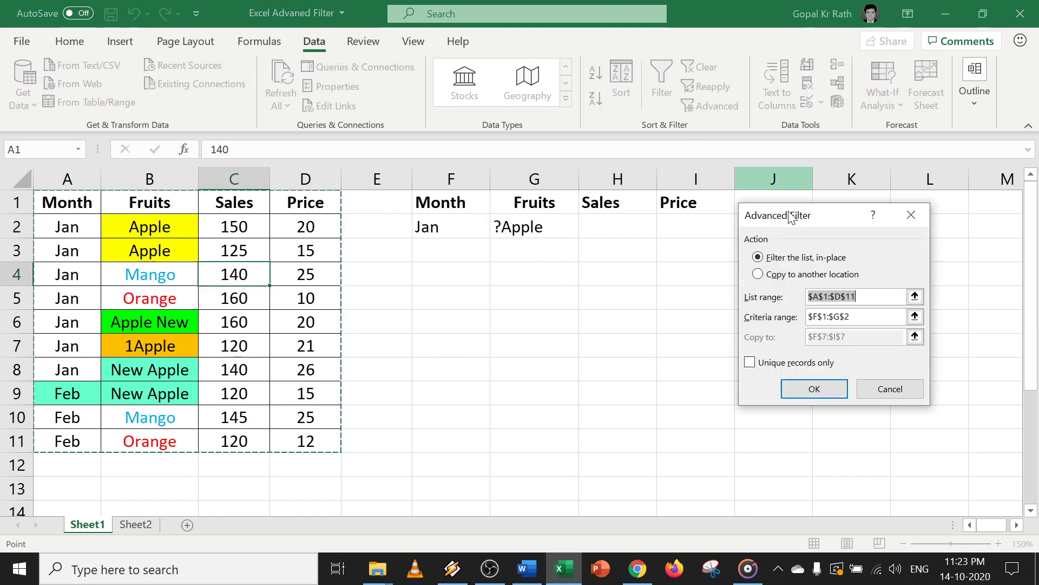
left_click(777, 275)
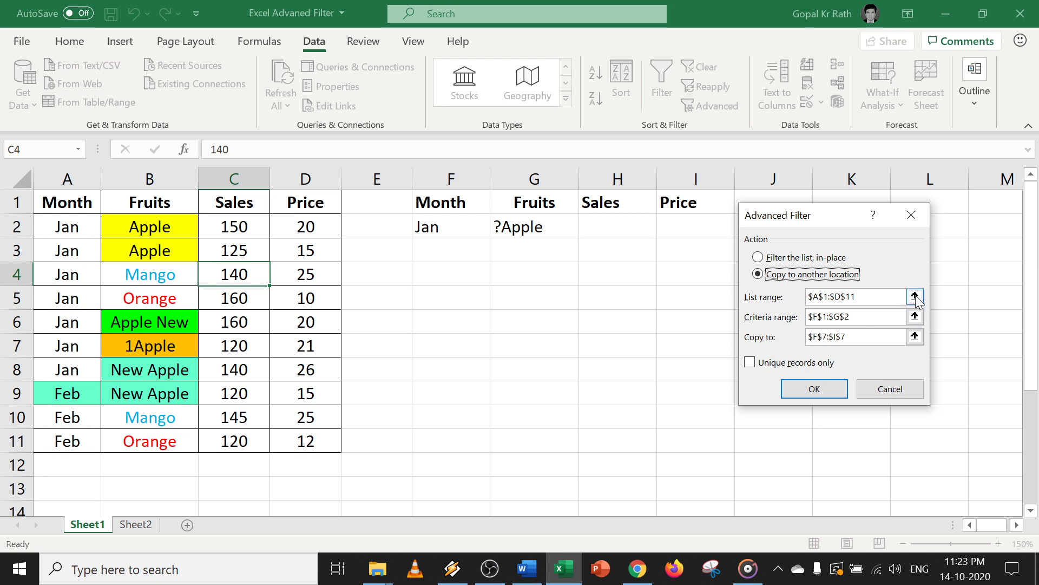
left_click(914, 316)
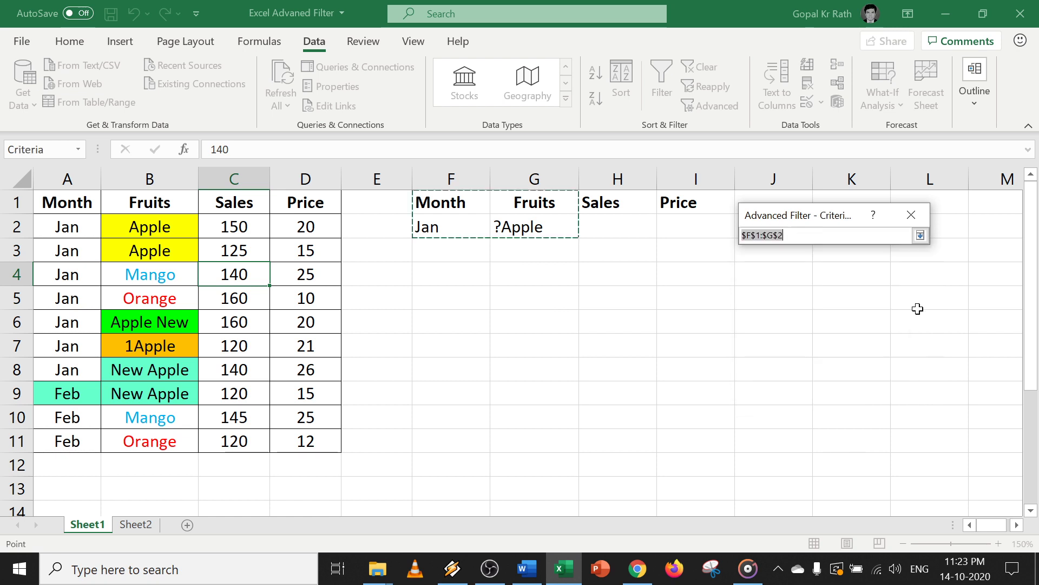
left_click(920, 235)
left_click(915, 336)
left_click(486, 326)
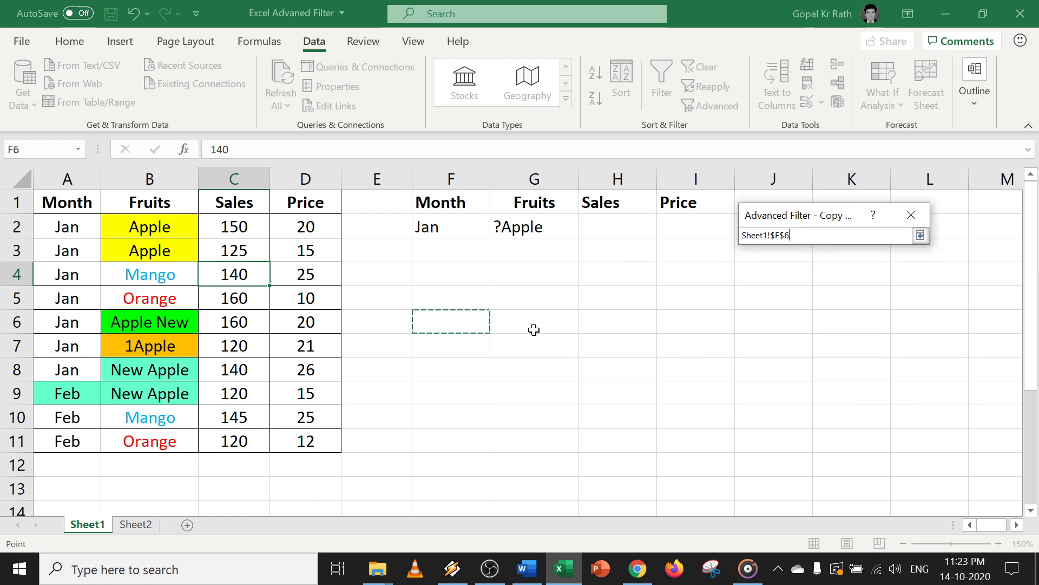
left_click(920, 235)
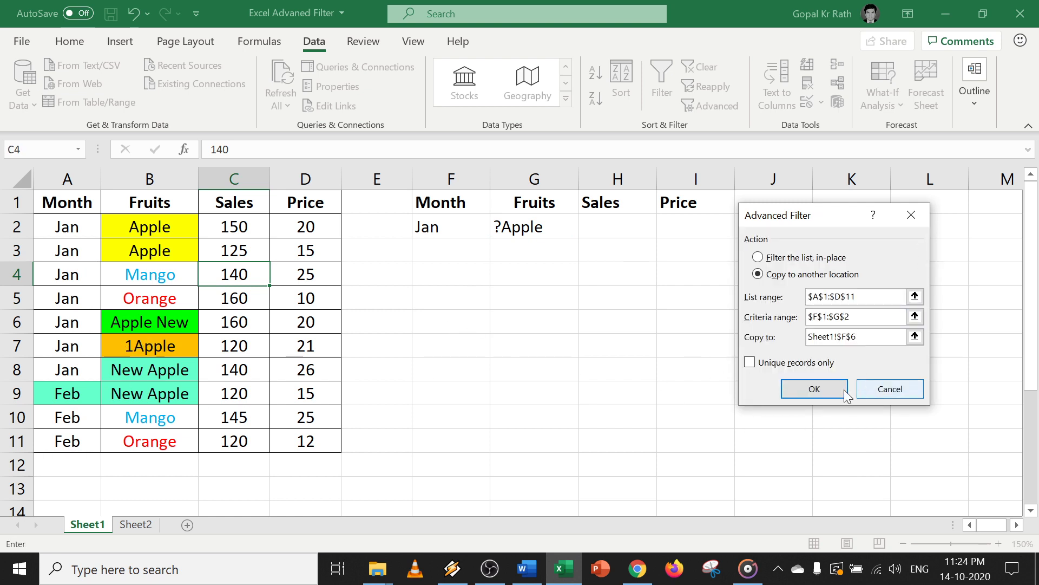
left_click(819, 389)
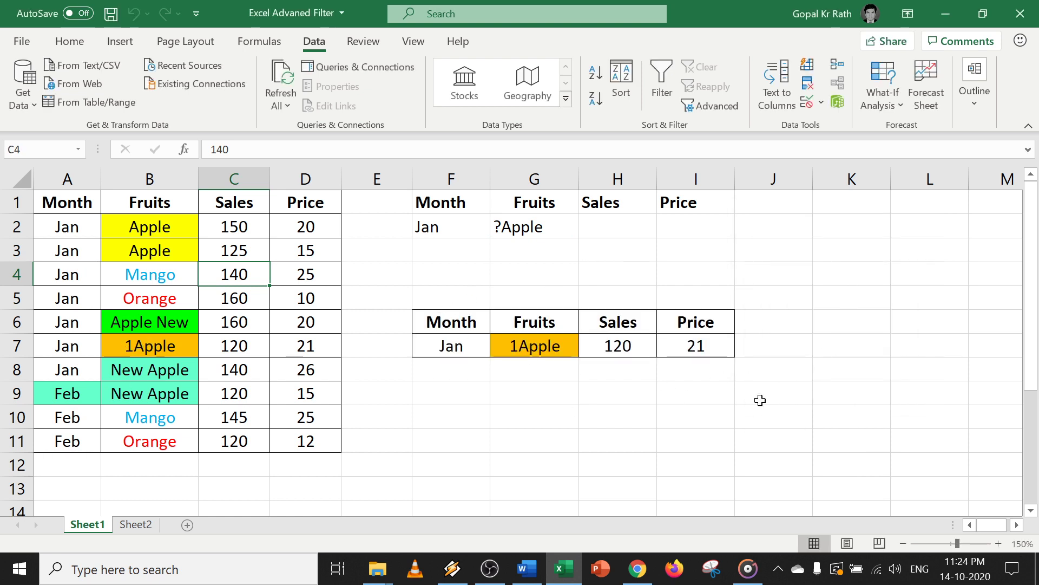
- Delete the copied filter result in F5:J10
left_click_drag(436, 295, 760, 420)
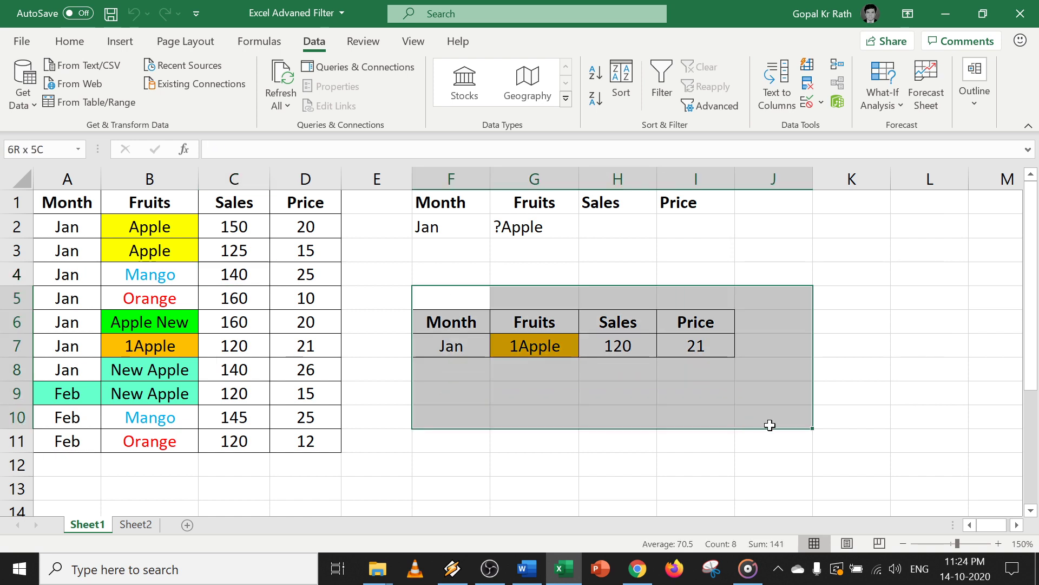
key("Delete")
left_click_drag(140, 223, 125, 396)
- Change the G2 Fruits criterion from ?Apple to *Apple*
left_click(509, 225)
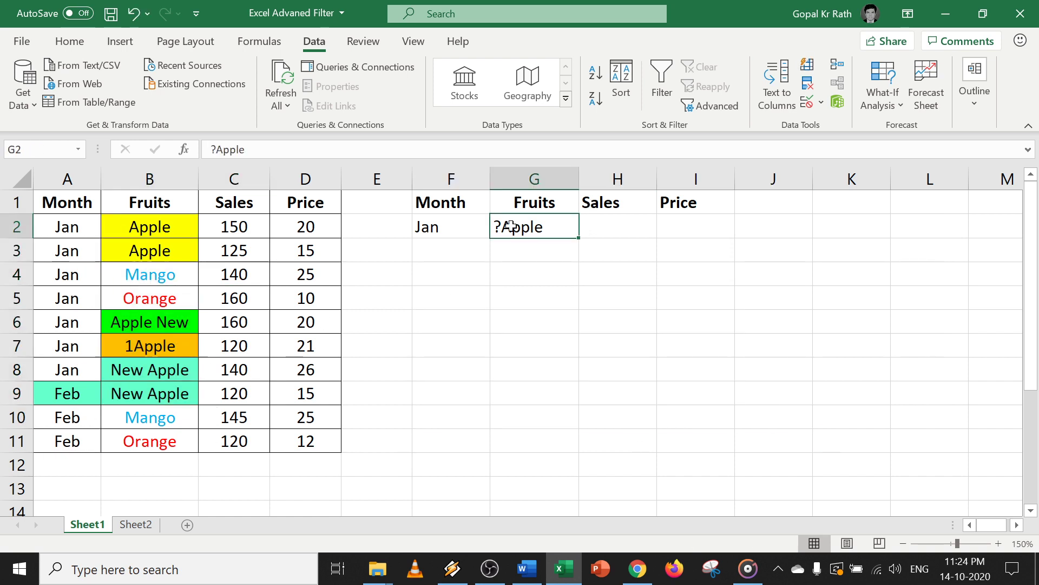
double_click(548, 230)
key("BackSpace")
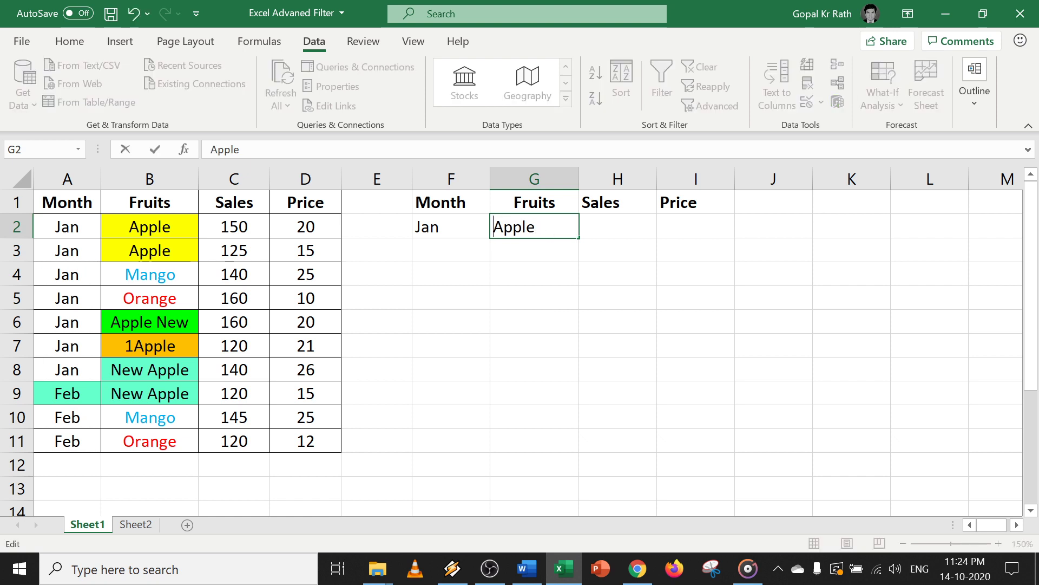
type("*")
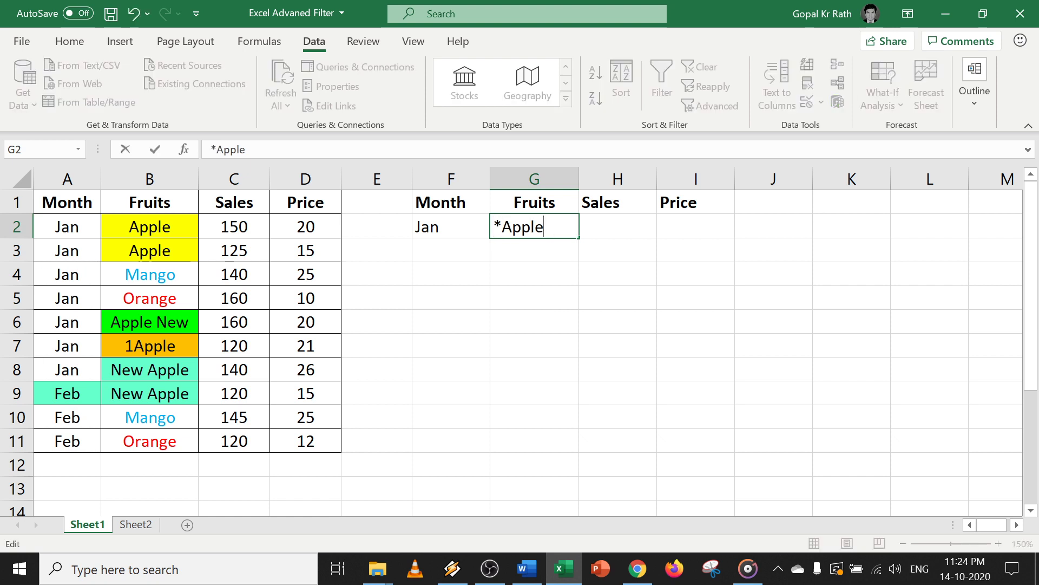
type("*")
key("Return")
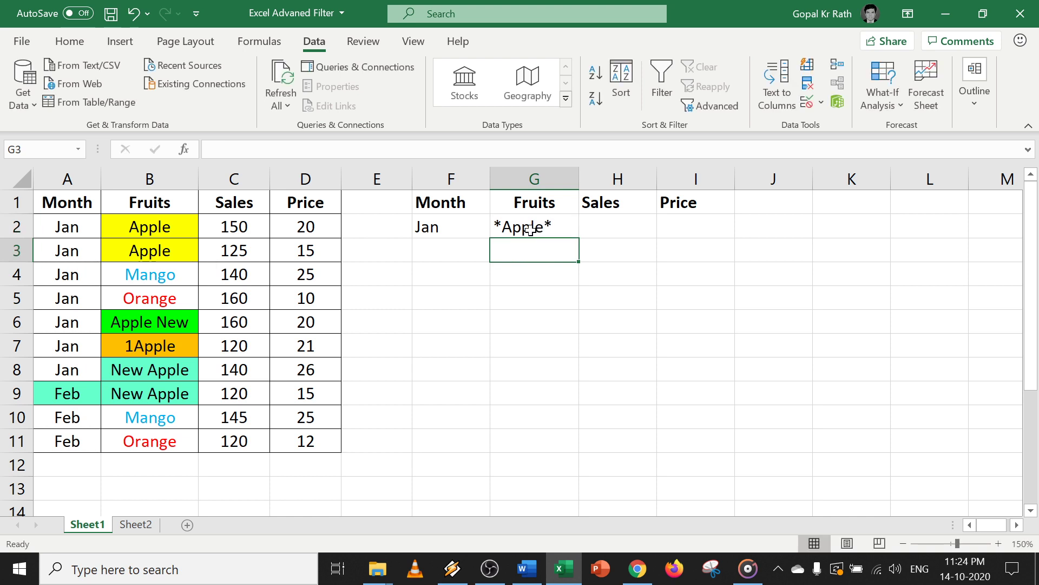
left_click(534, 228)
- Add a Sales criterion of >140 in H2
left_click_drag(144, 228, 146, 429)
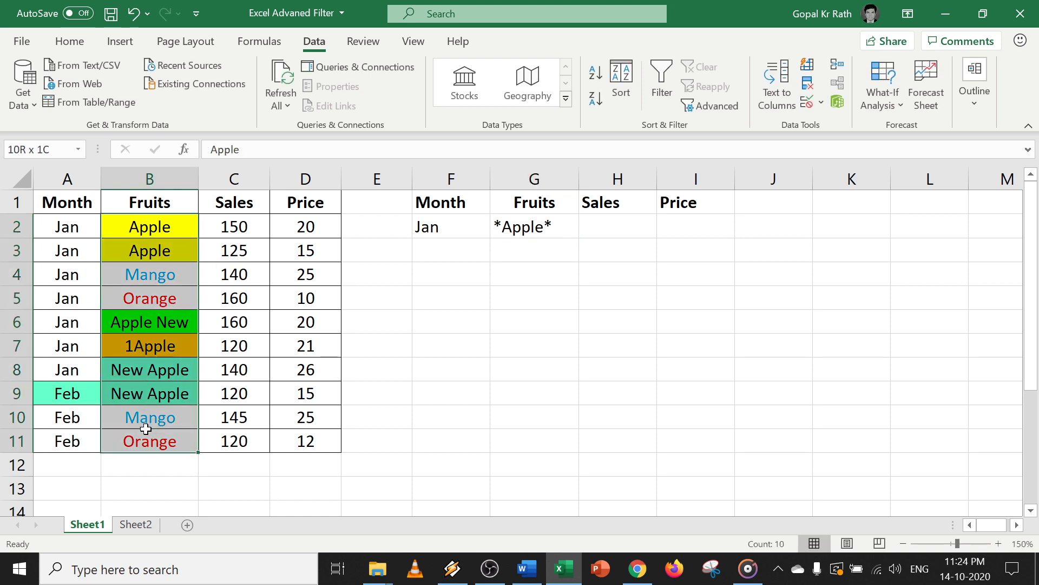
left_click(610, 226)
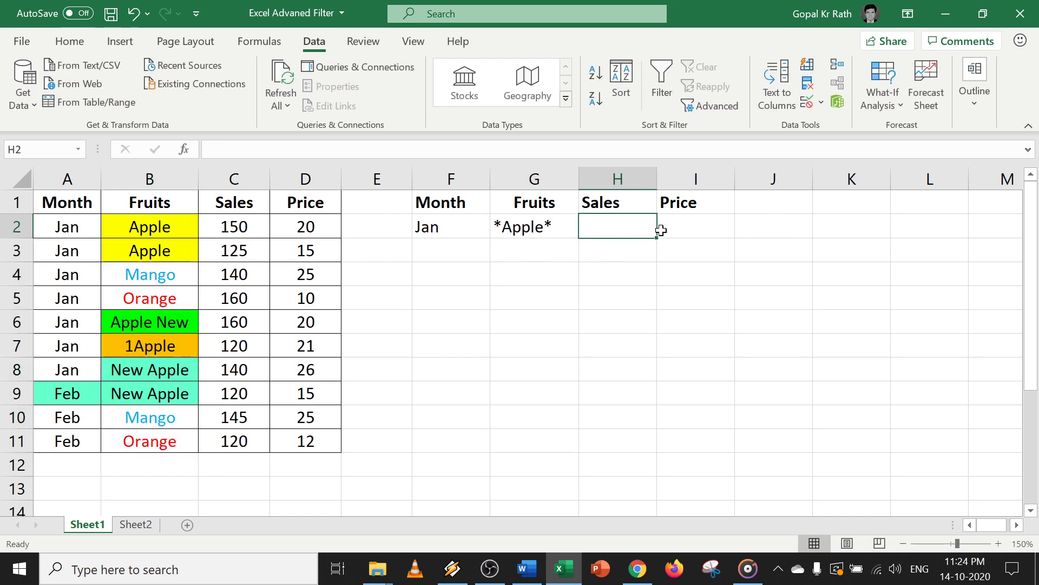
type(">140")
key("Return")
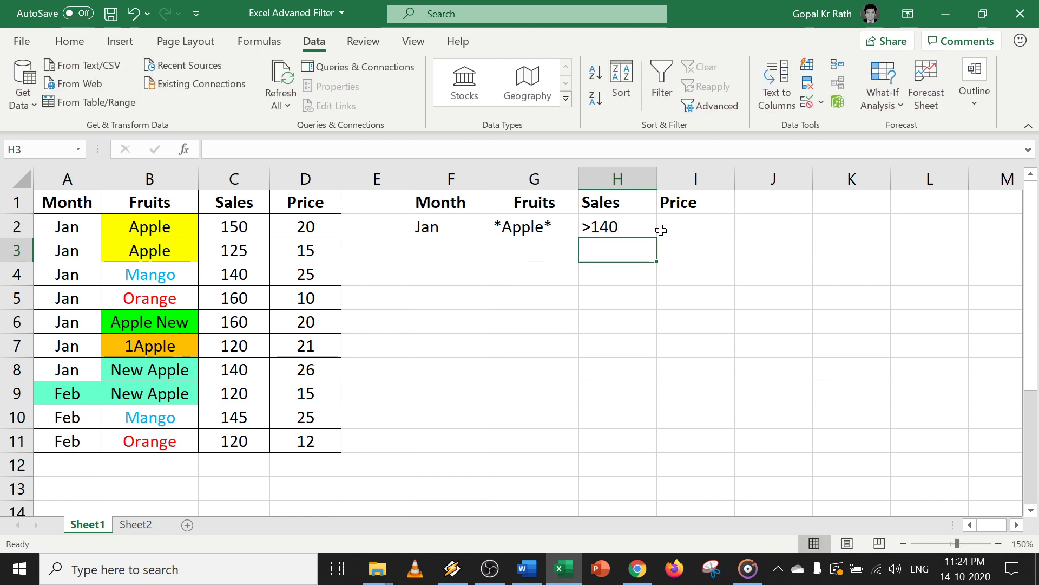
left_click(438, 248)
- Fill F3:H3 with Feb, *Apple* and >140, then open Advanced Filter from the table
type("Feb")
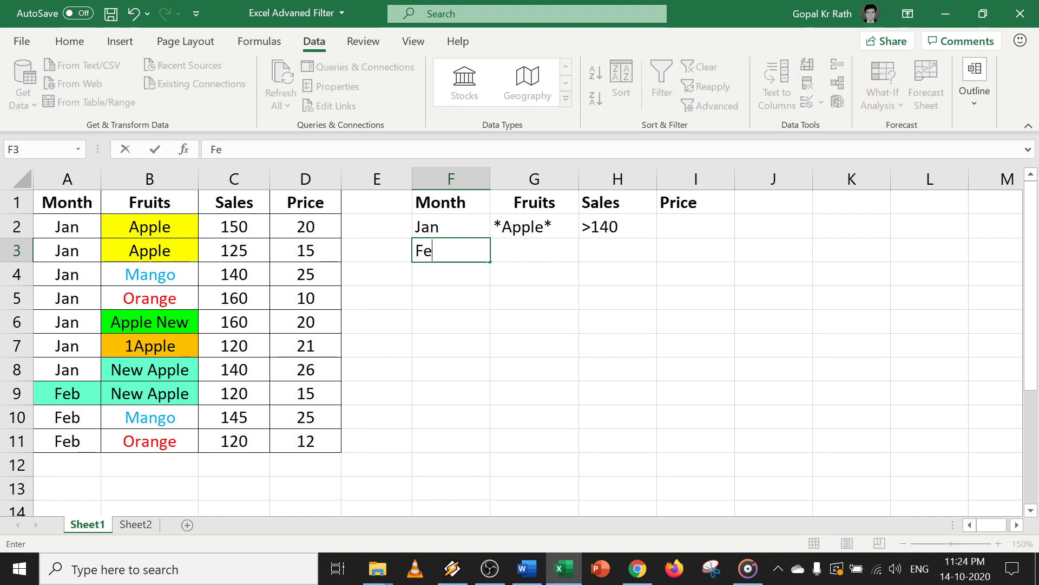
key("Tab")
key("ctrl+d")
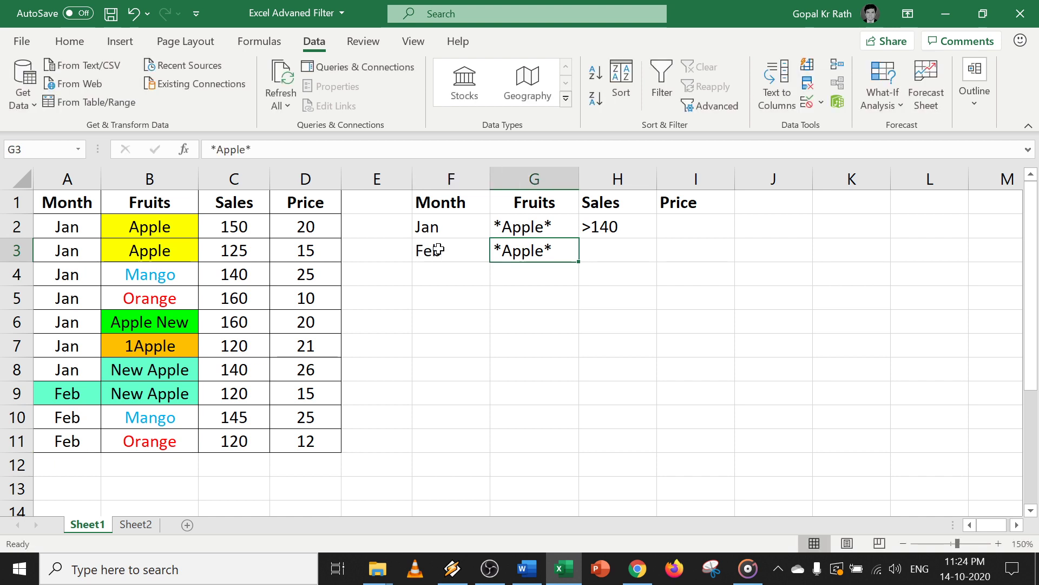
key("Tab")
key("ctrl+d")
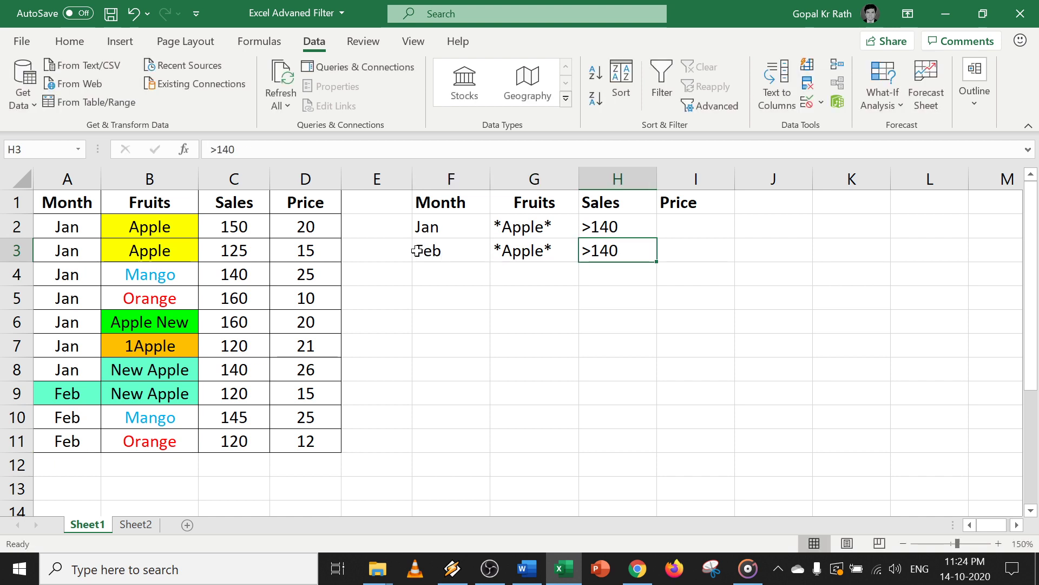
left_click(439, 249)
left_click(159, 294)
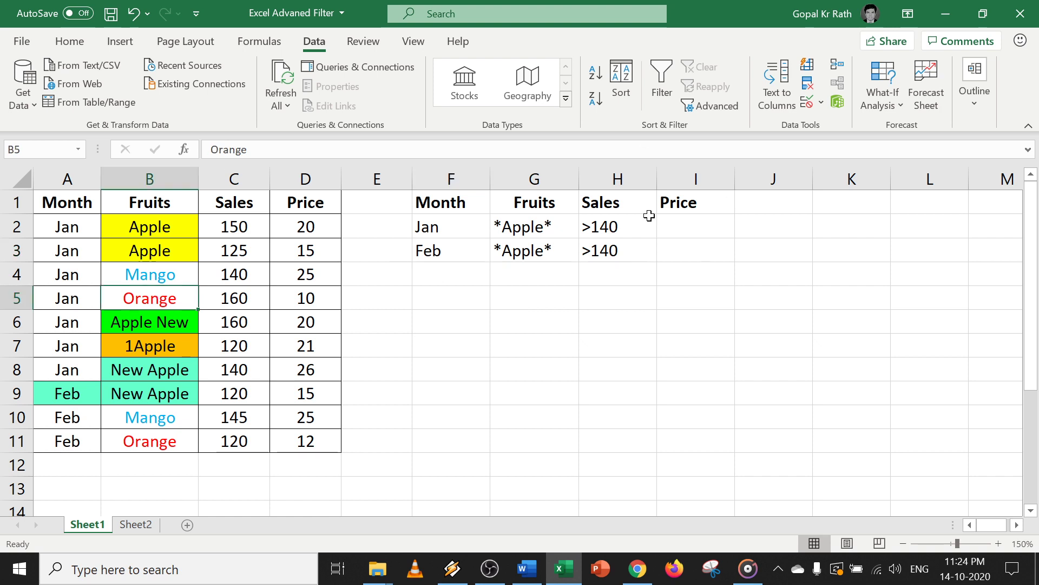
left_click(714, 103)
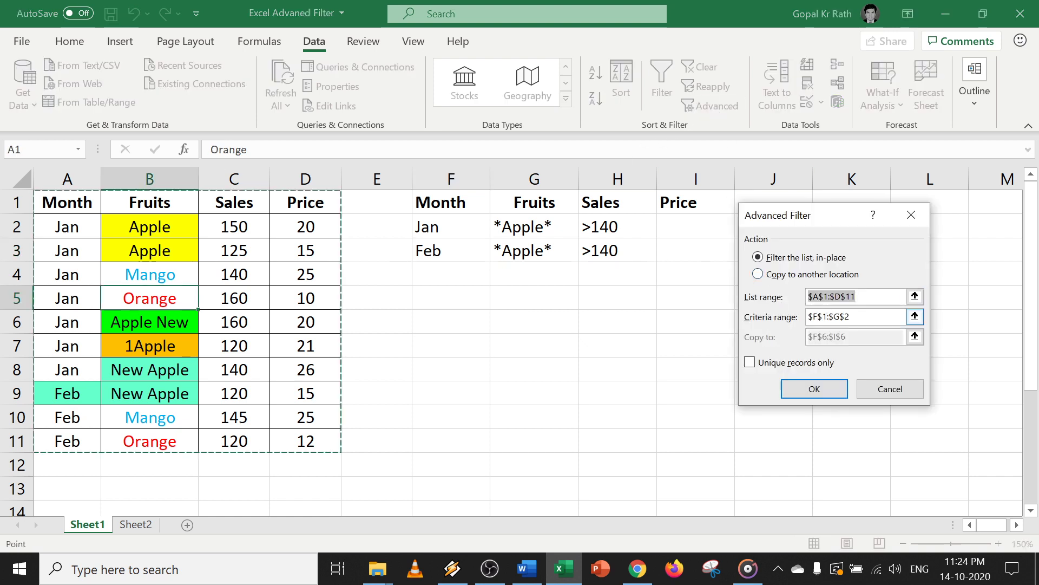
- Run Advanced Filter with criteria F1:H3, copying matches to F7, then select results F6:I10
left_click(758, 274)
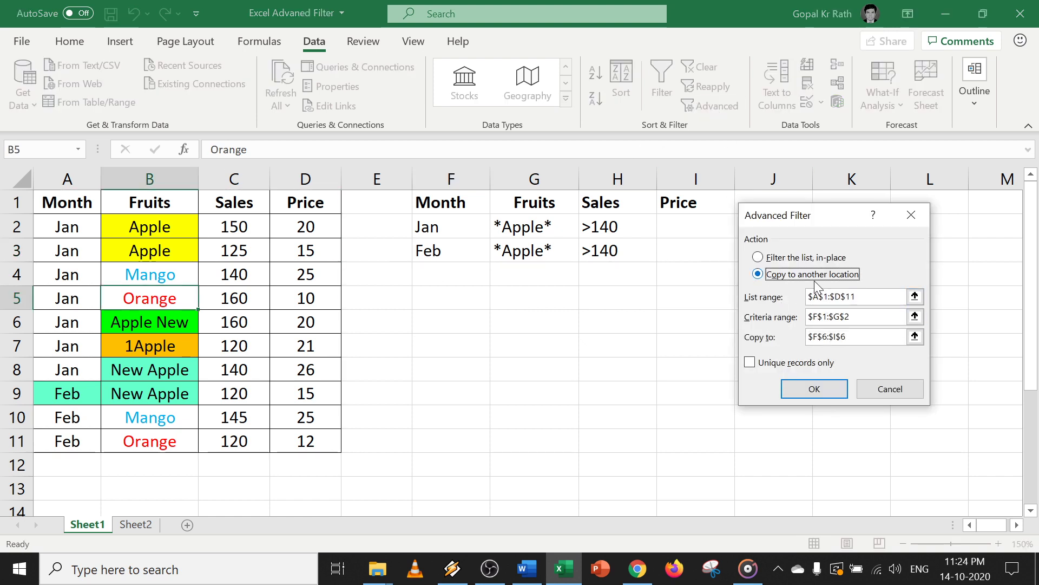
left_click(915, 296)
left_click(920, 235)
left_click(919, 318)
left_click_drag(463, 209, 608, 248)
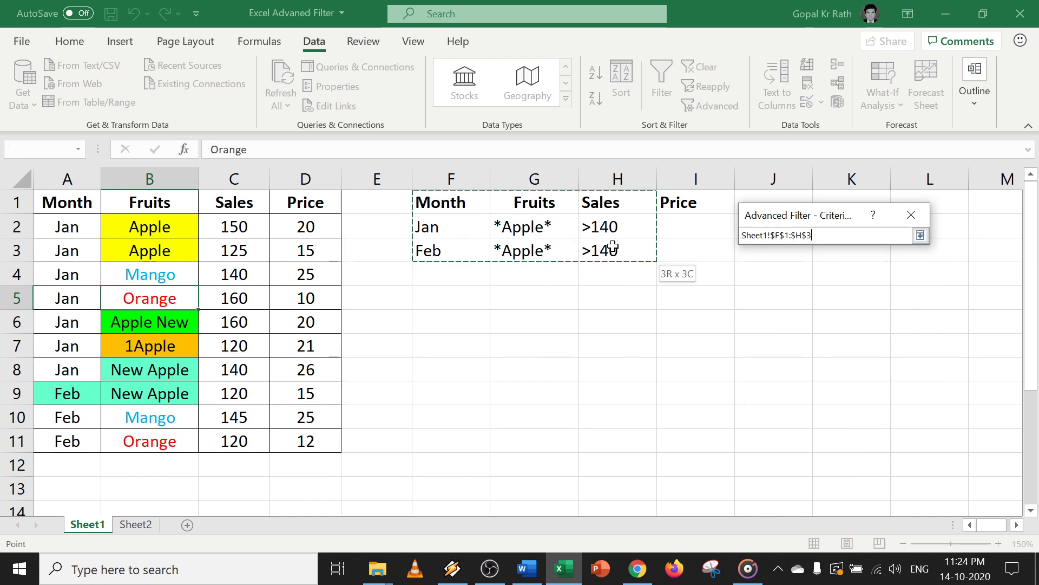
left_click(921, 235)
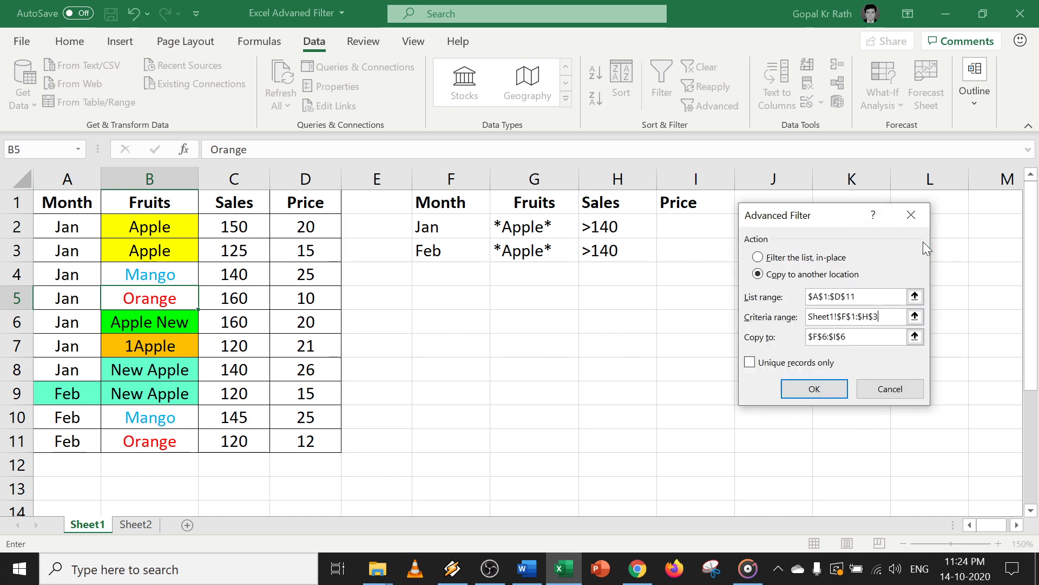
left_click(918, 338)
left_click(444, 336)
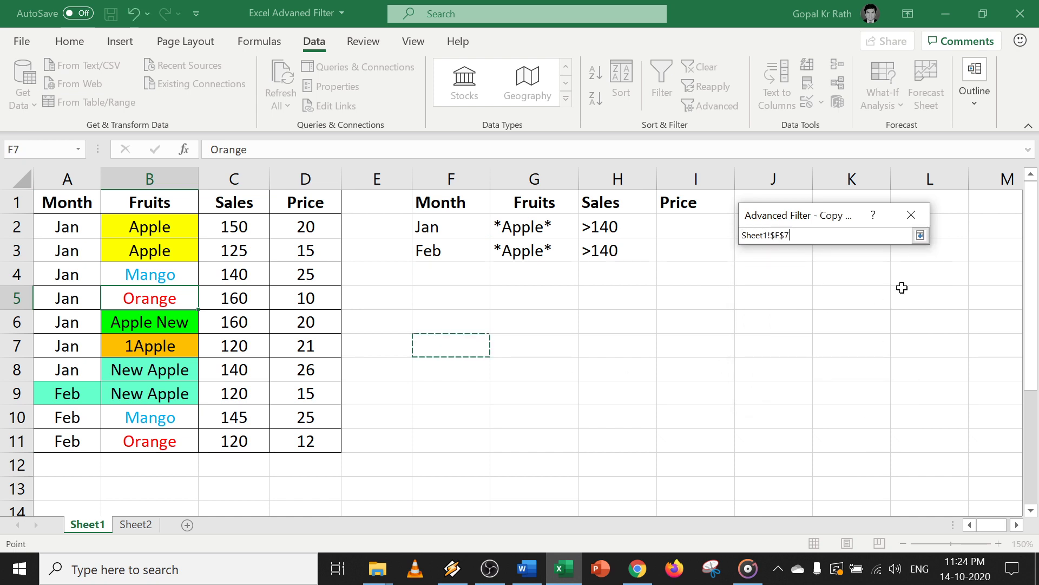
left_click(921, 235)
left_click(808, 388)
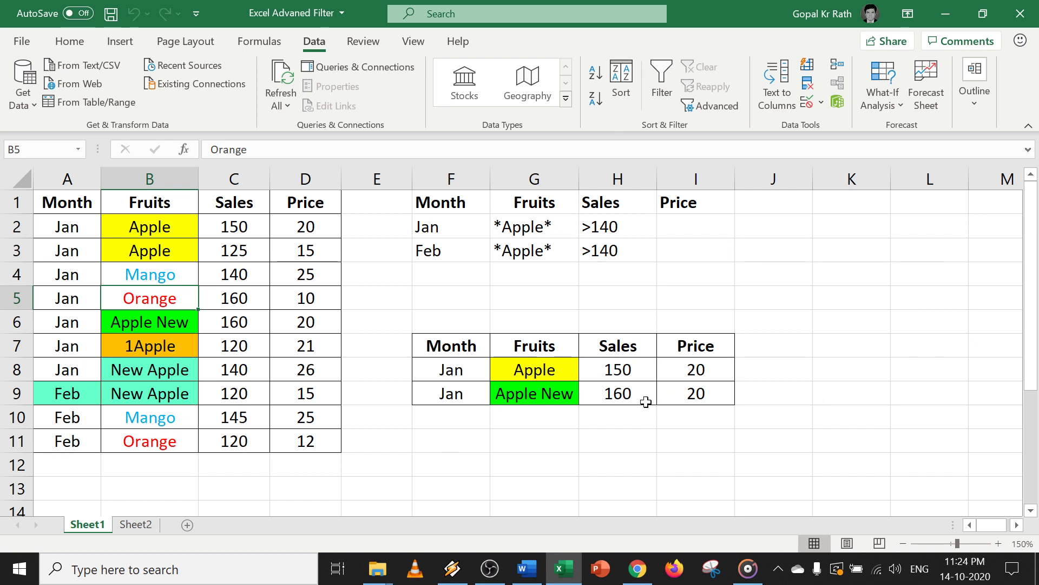
left_click_drag(622, 349, 626, 400)
left_click_drag(447, 322, 735, 406)
- Clear the copied results, the Feb criteria row F3:I3 and the >140 Sales criterion
key("Delete")
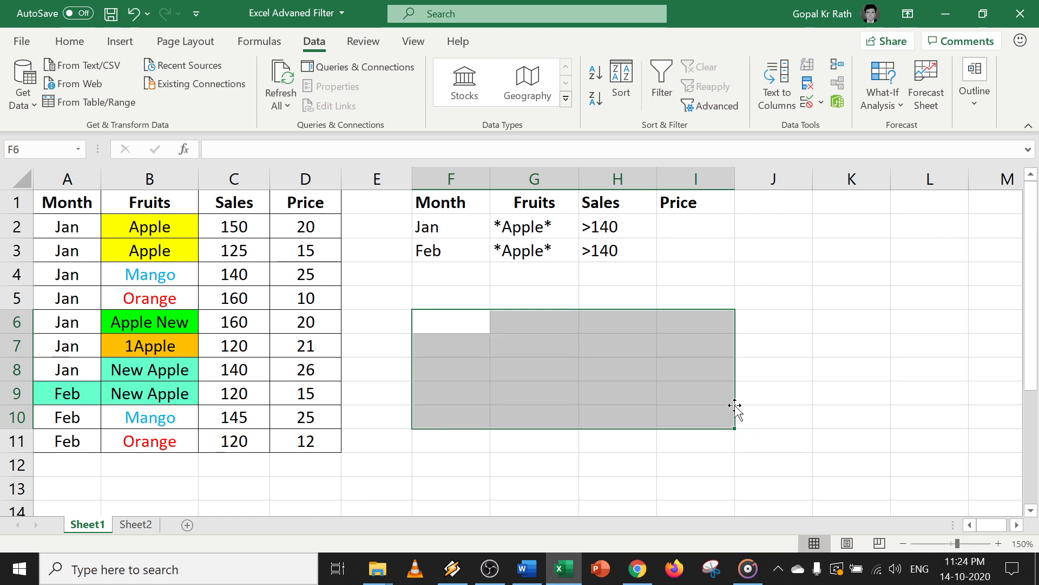
left_click(449, 286)
left_click_drag(432, 250, 702, 251)
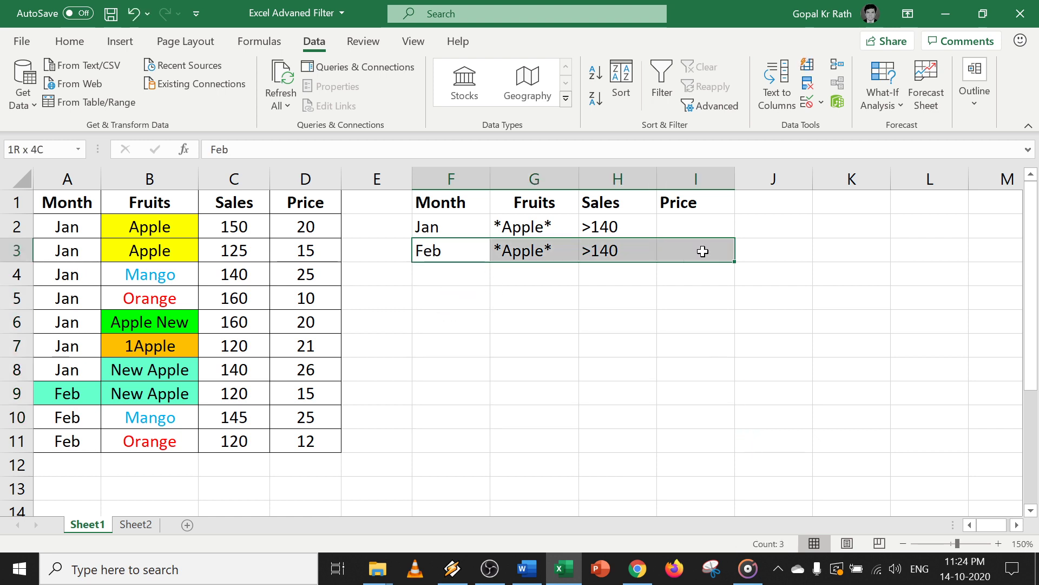
key("Delete")
left_click(599, 226)
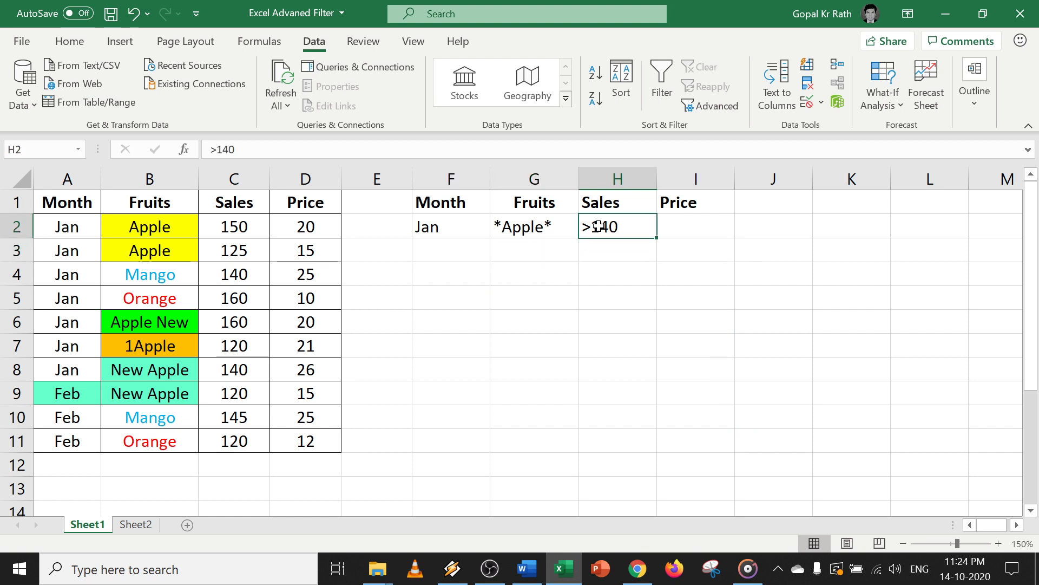
key("Delete")
- Change the Fruits criterion in G2 from *Apple* to <>Apple
key("Left")
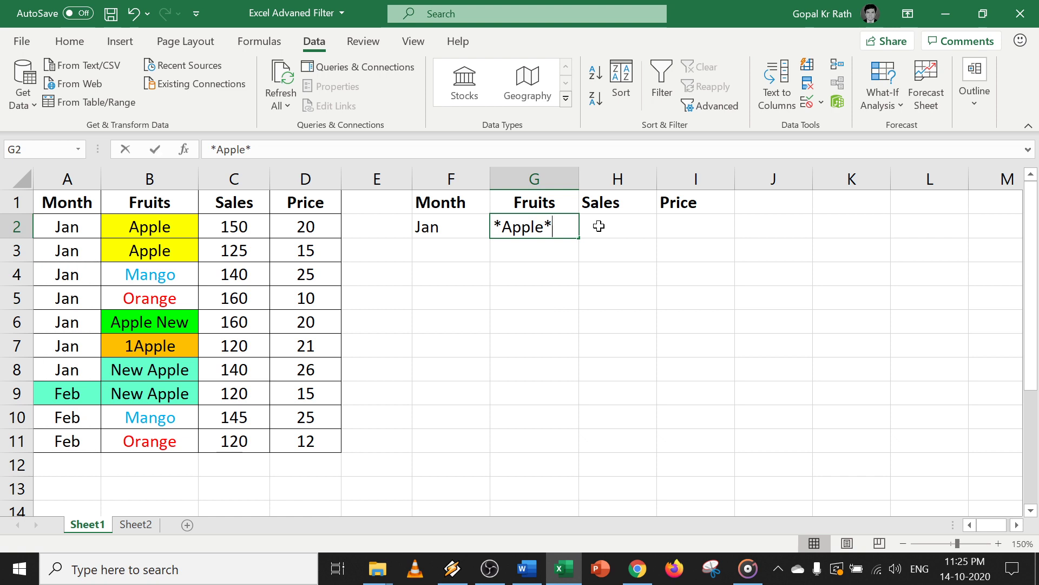
key("F2")
key("BackSpace")
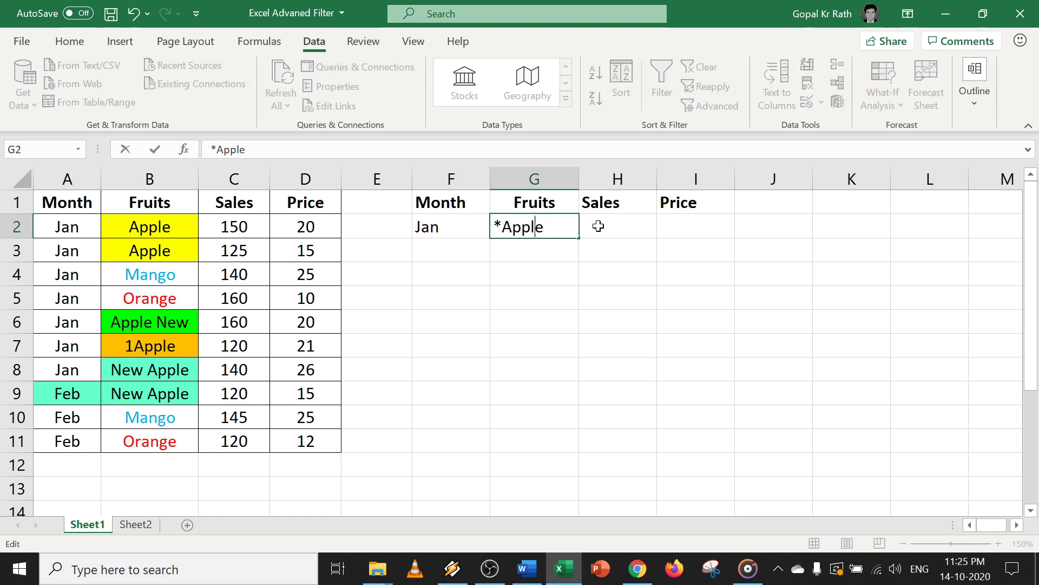
key("BackSpace")
type("<>")
key("Return")
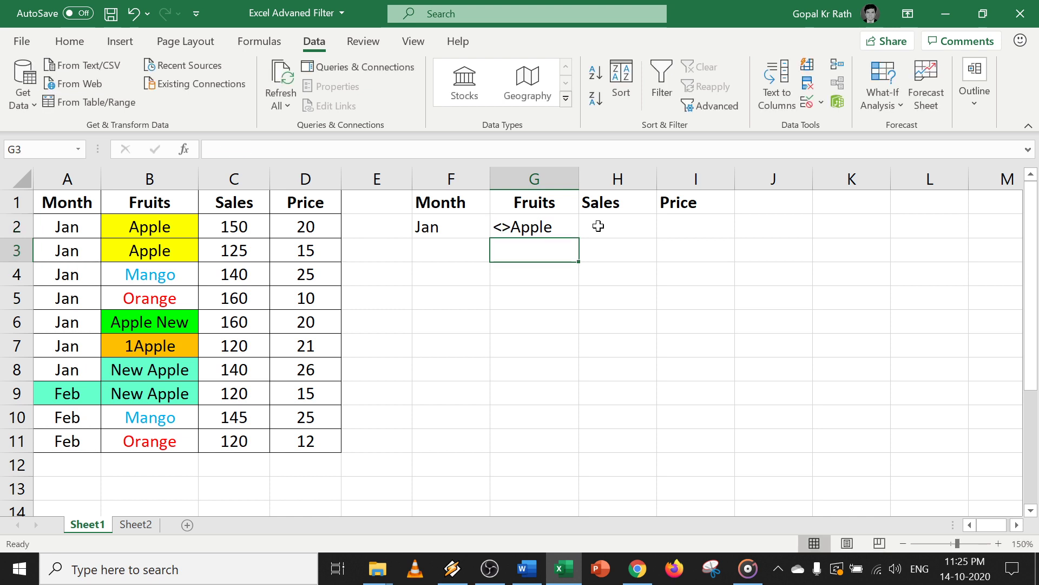
left_click_drag(440, 227, 521, 227)
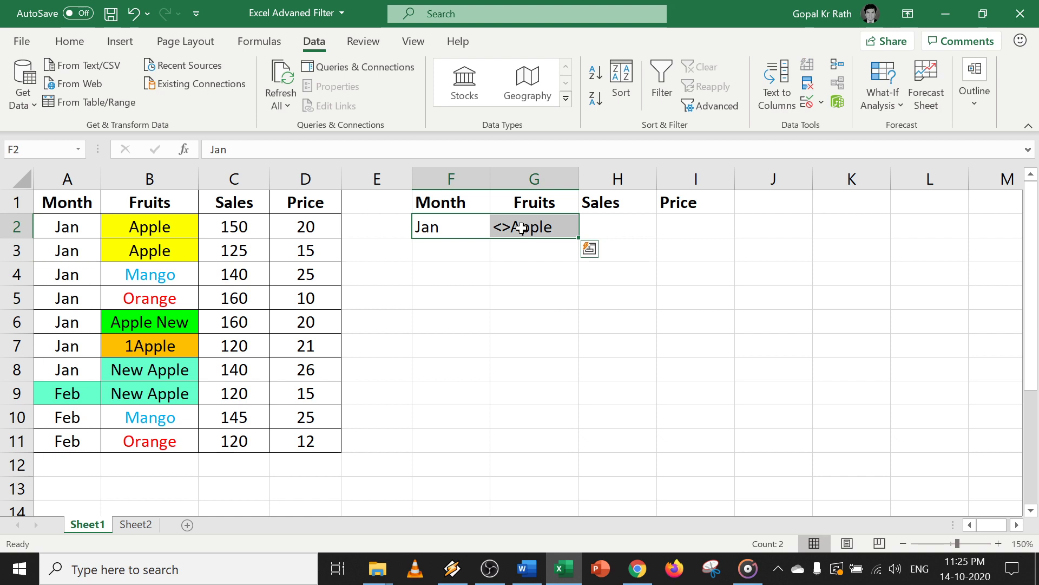
left_click(455, 233)
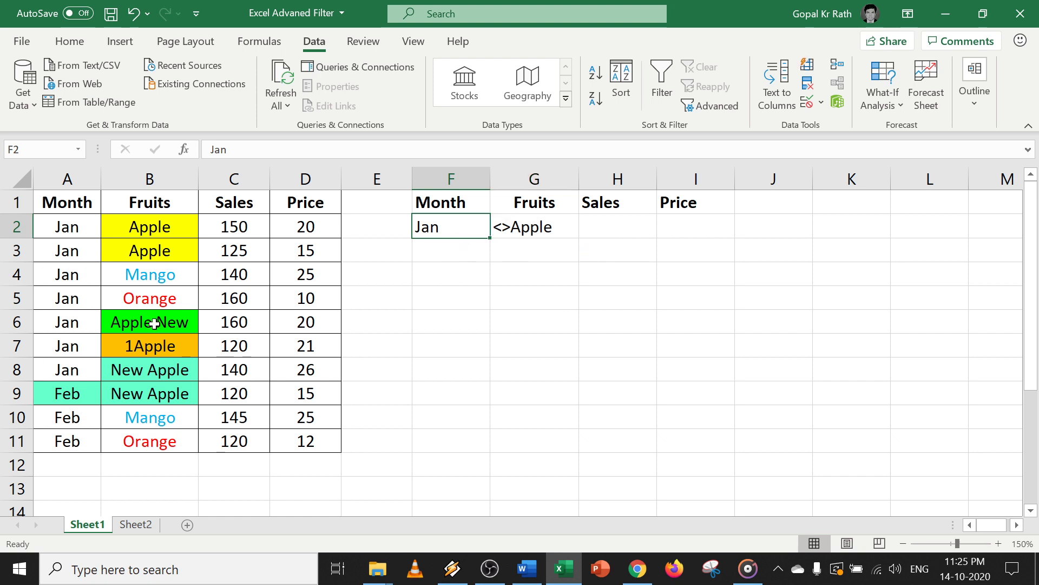
left_click(196, 286)
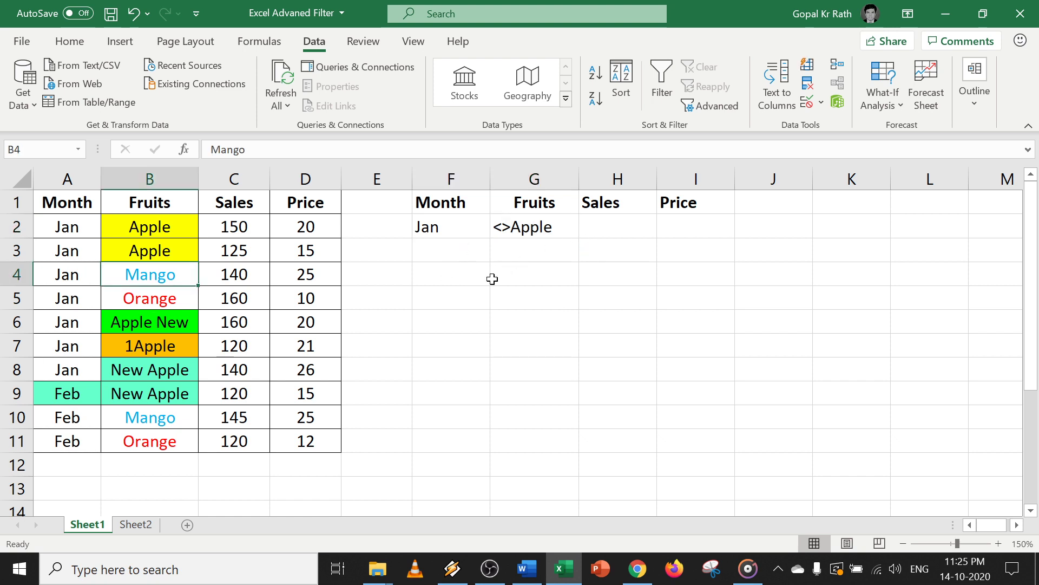
- Run Advanced Filter with criteria range F1:G2, copying matching rows to F7
left_click(716, 107)
left_click(779, 275)
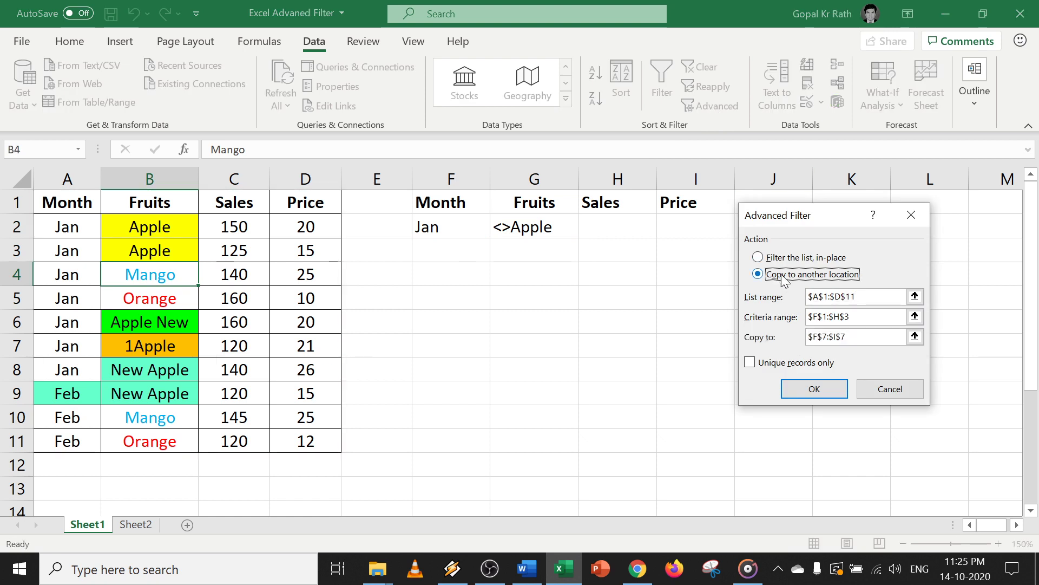
left_click(916, 296)
left_click(920, 235)
left_click(915, 317)
left_click_drag(433, 210, 506, 226)
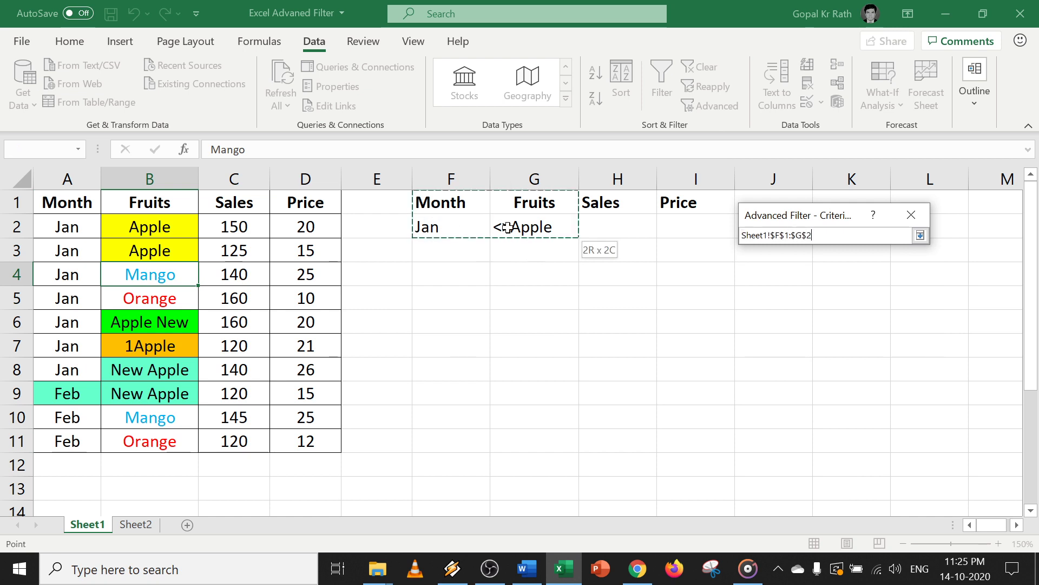
left_click(921, 235)
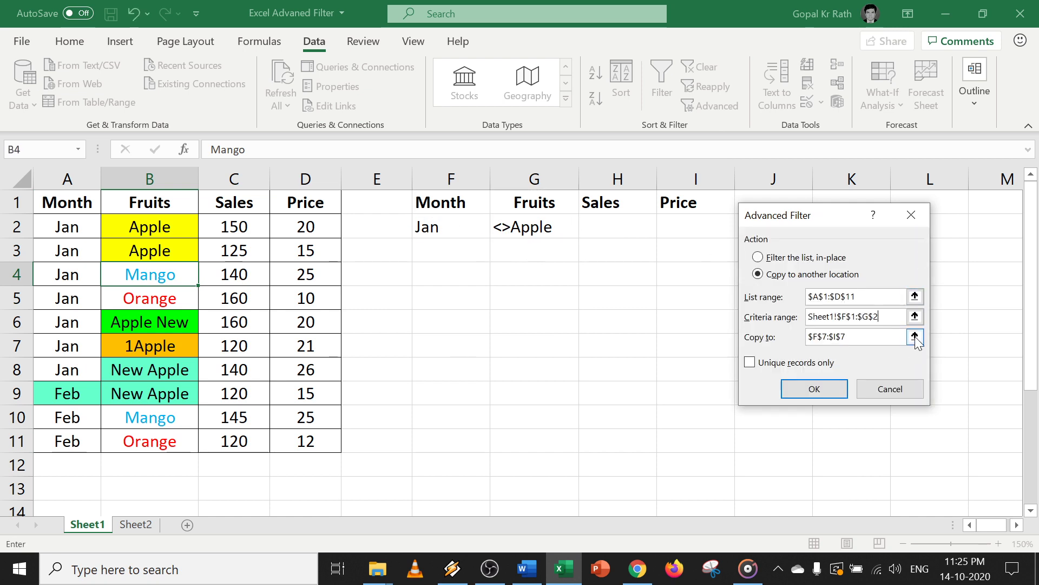
left_click(915, 334)
left_click(478, 344)
left_click(920, 235)
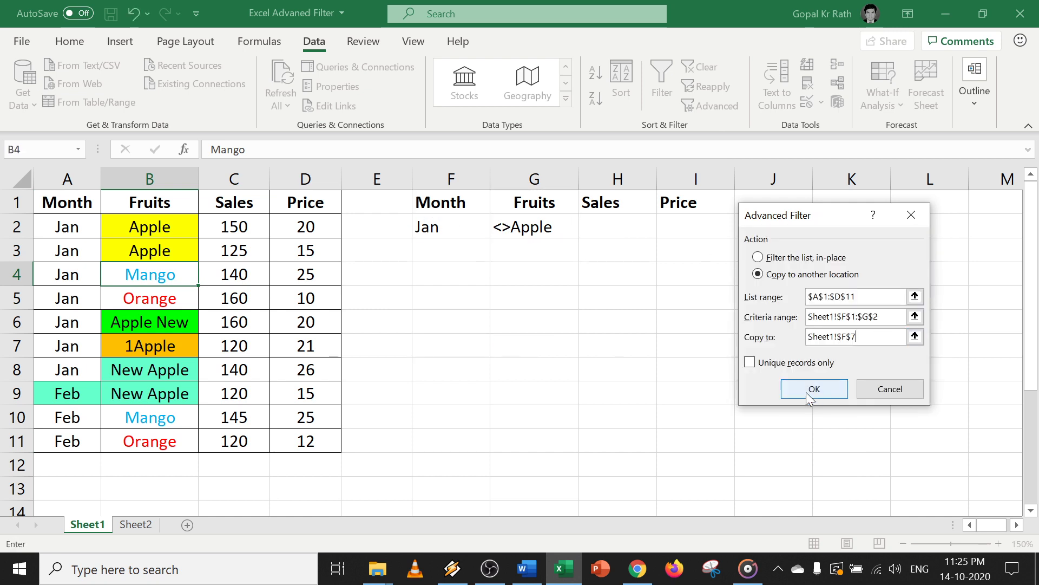
left_click(803, 387)
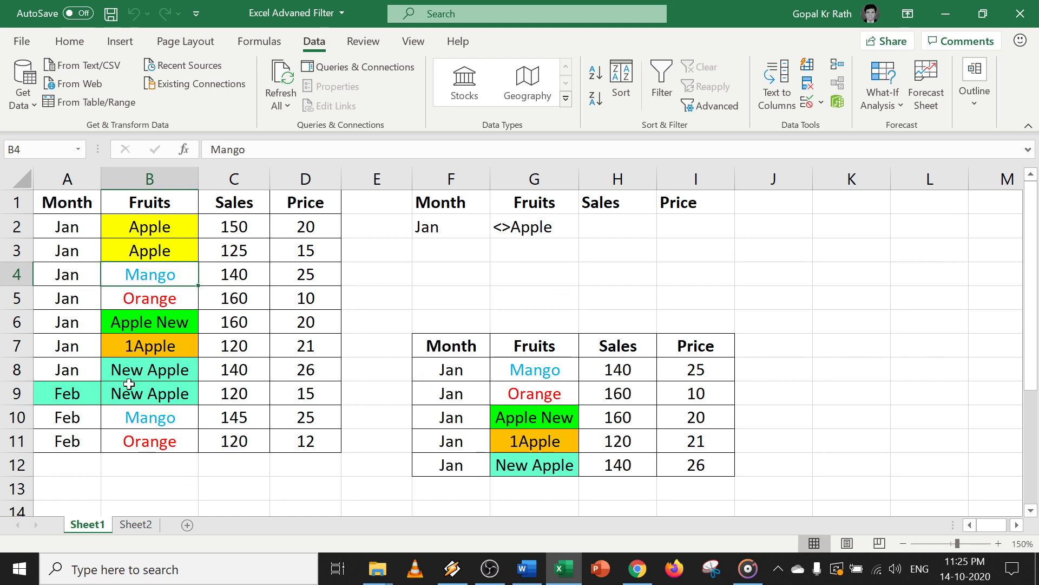
- Review the five copied fruits: Mango, Orange, Apple New, 1Apple, New Apple
left_click(555, 368)
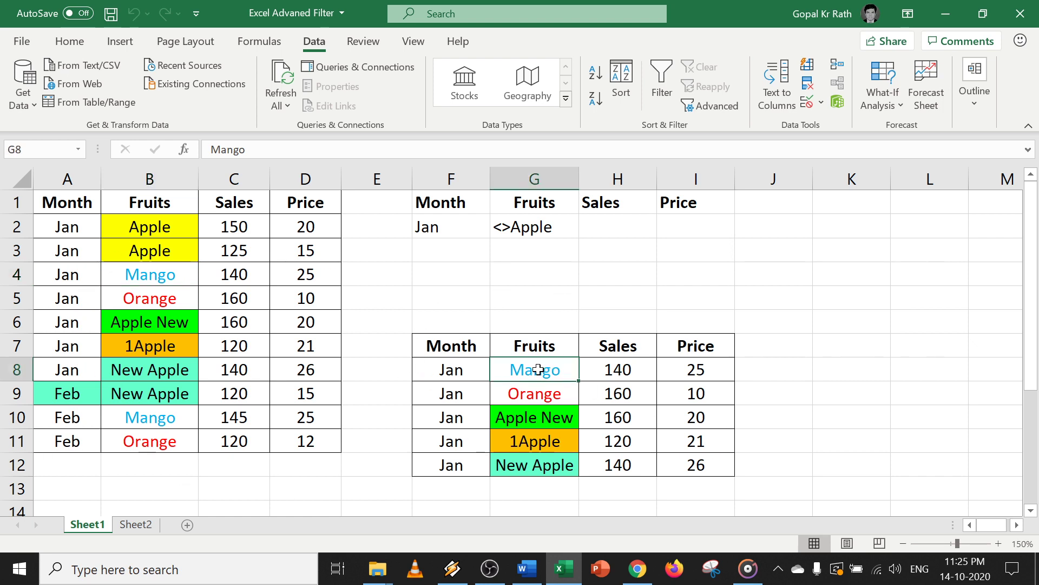
left_click(530, 402)
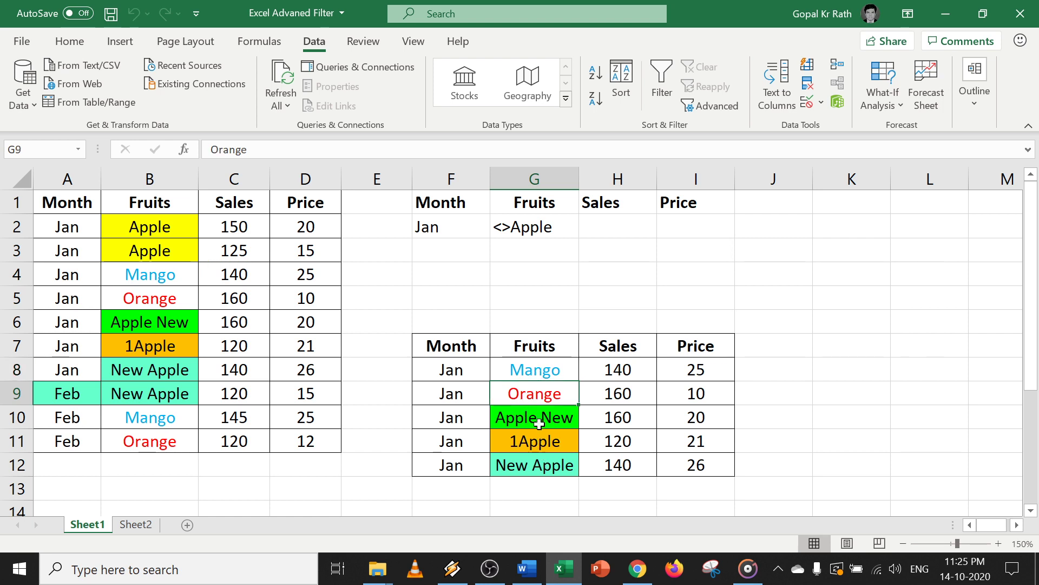
left_click(538, 422)
left_click(540, 448)
left_click(522, 467)
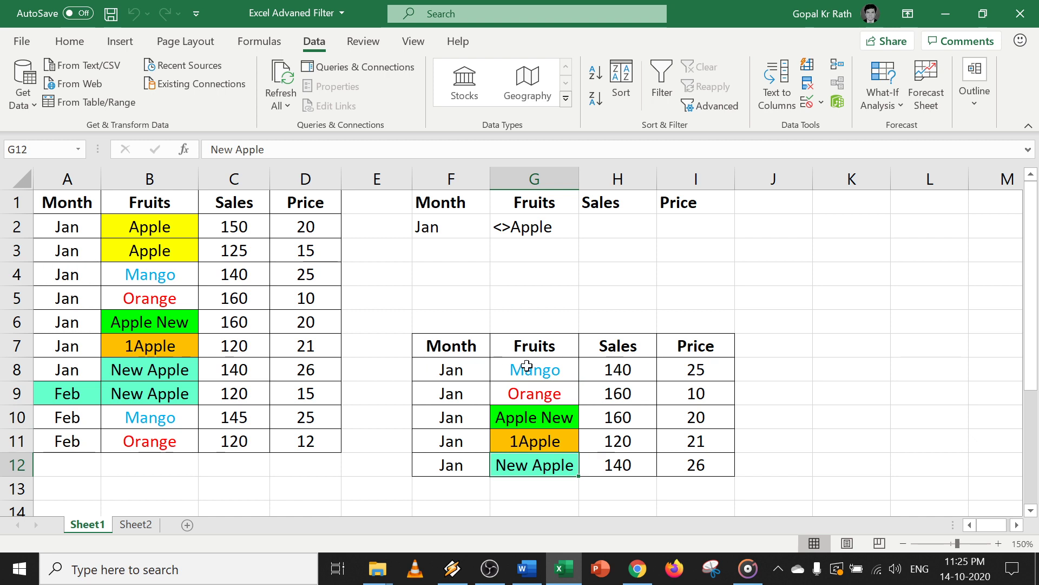
left_click_drag(529, 366, 539, 491)
- Change the Fruits criterion in G2 to <>*Apple*
left_click(507, 227)
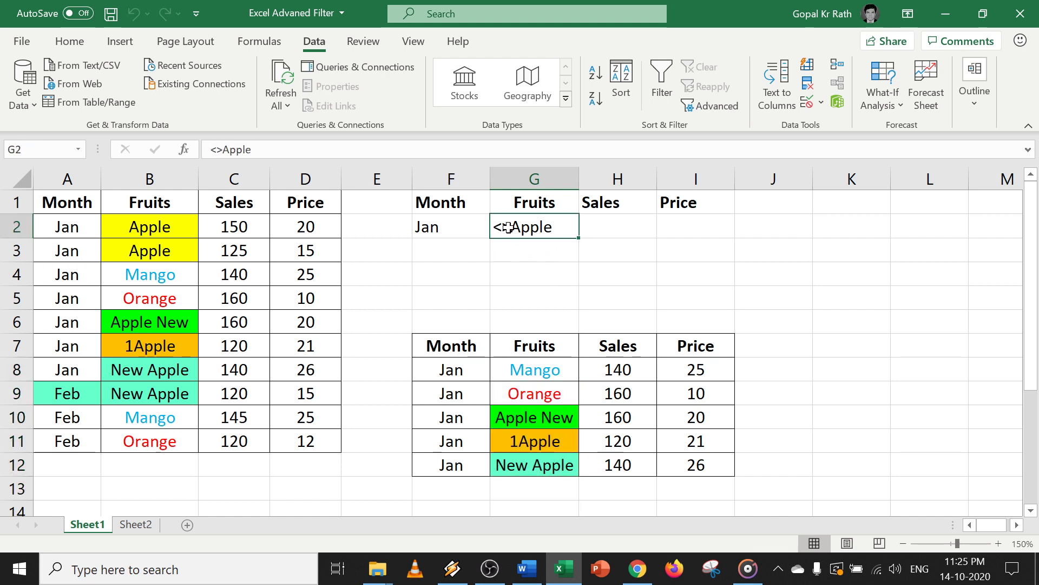
key("F2")
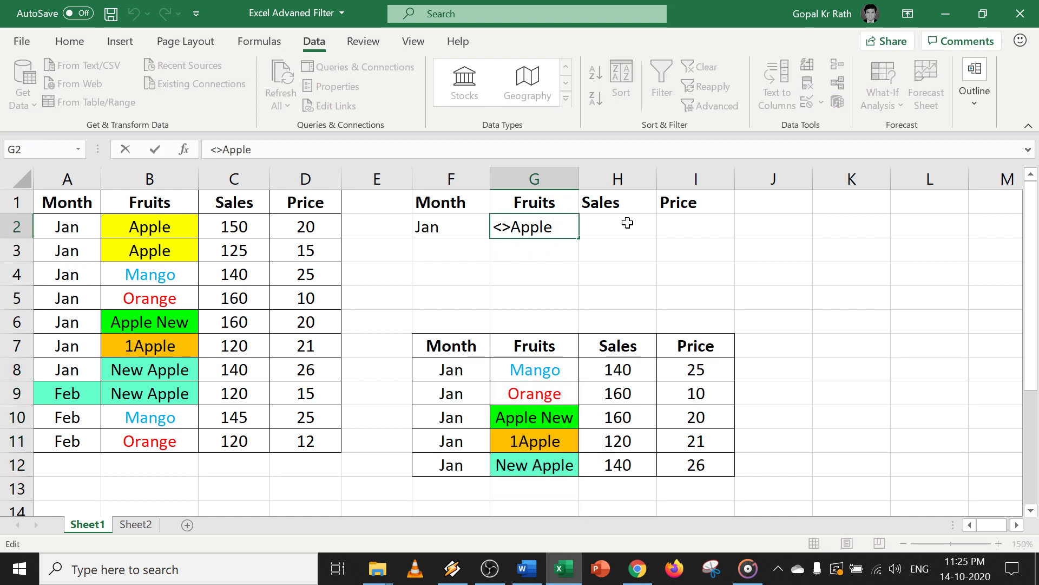
type("*")
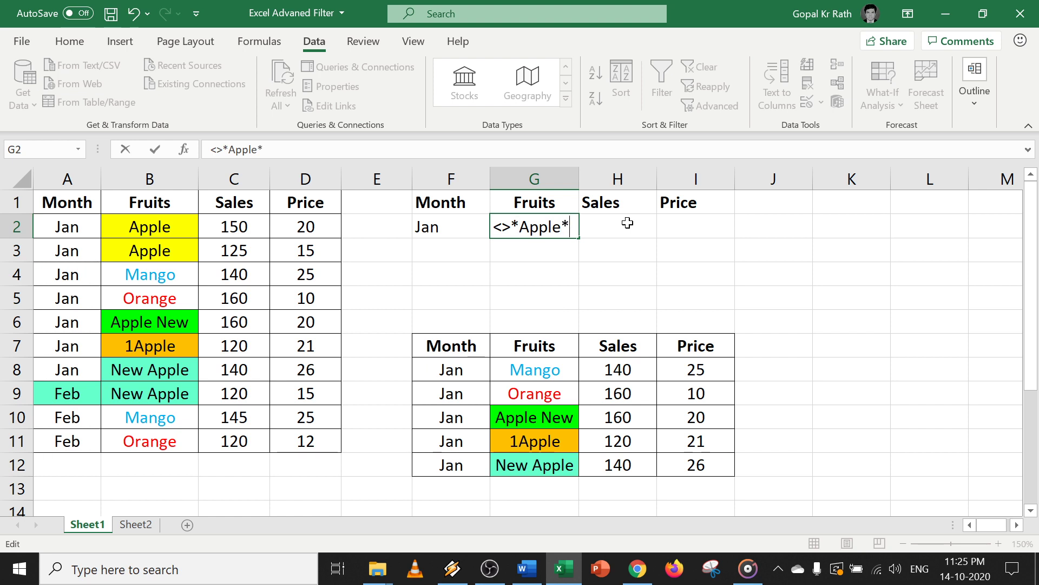
key("Return")
left_click(518, 215)
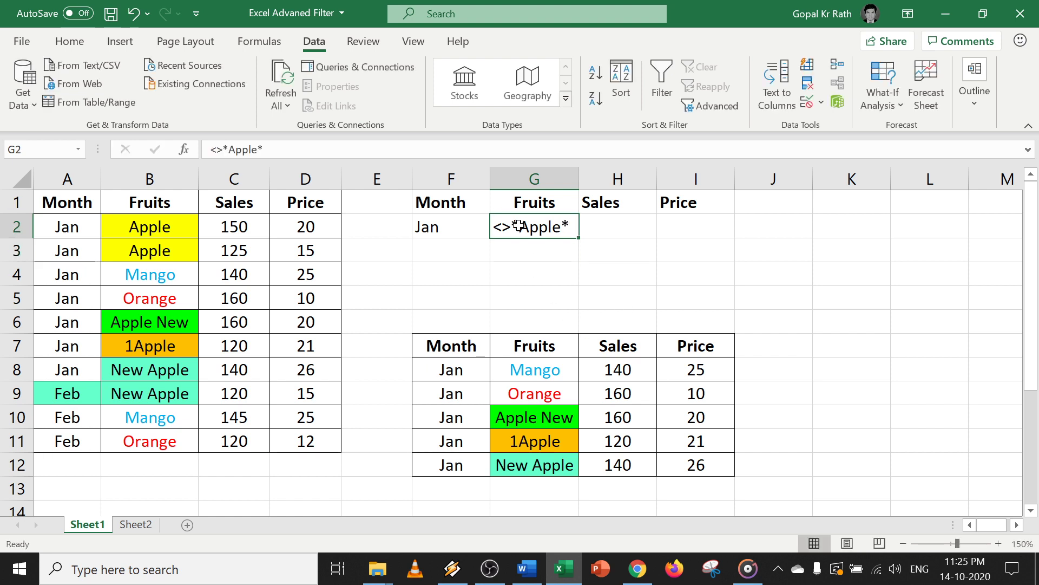
- Delete the old filtered results from F6 downward and reselect a cell in the sales table
left_click_drag(454, 372, 692, 387)
left_click_drag(453, 324, 787, 521)
key("Delete")
key("ctrl+c")
key("ctrl+Home")
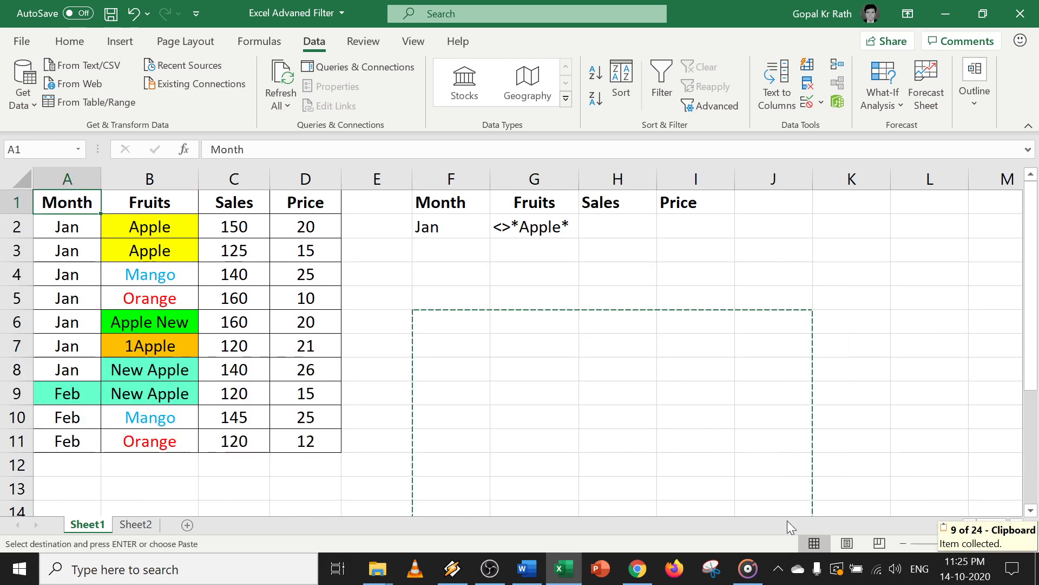
type("`")
key("Escape")
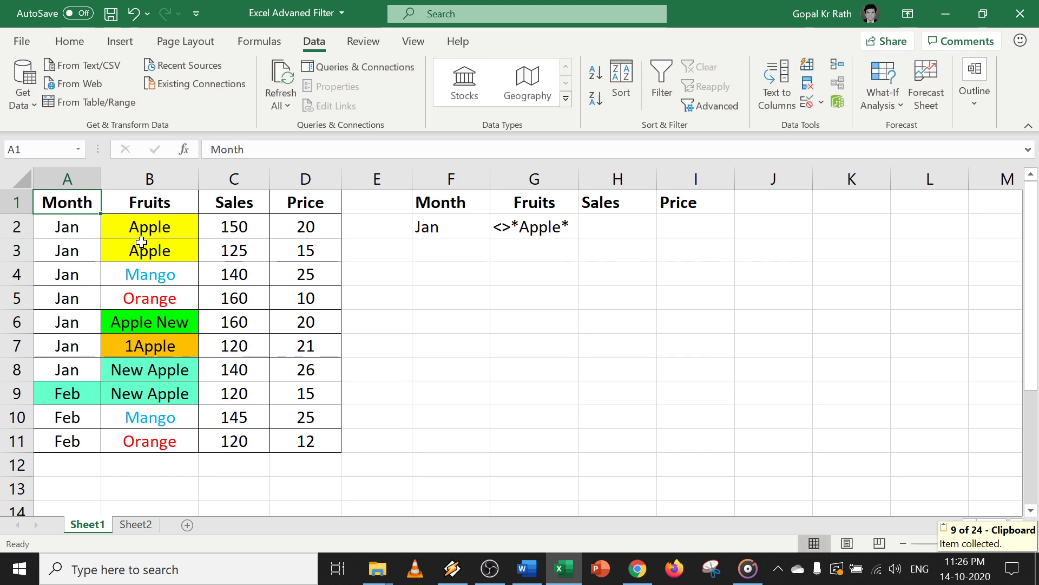
left_click(128, 231)
- Run Advanced Filter with criteria $F$1:$G$2 copying to $F$7, yielding only Mango and Orange
left_click(710, 106)
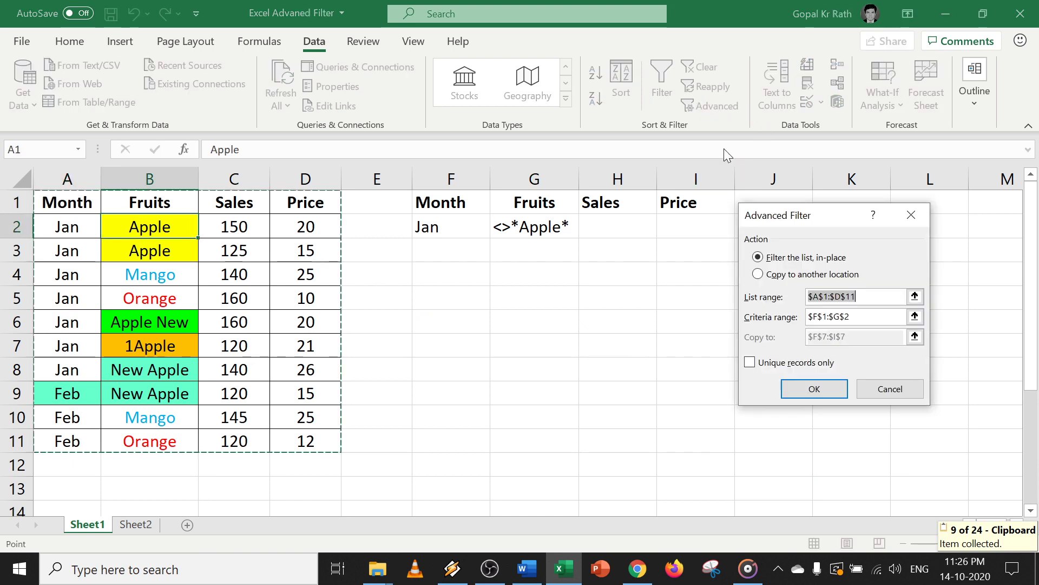
left_click(780, 274)
left_click(915, 317)
left_click(921, 235)
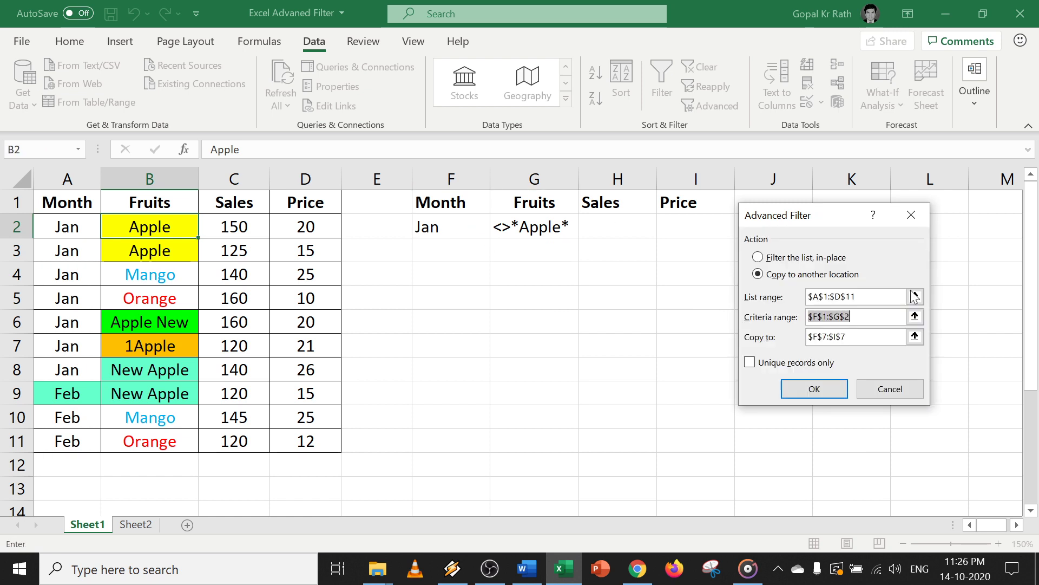
left_click(804, 392)
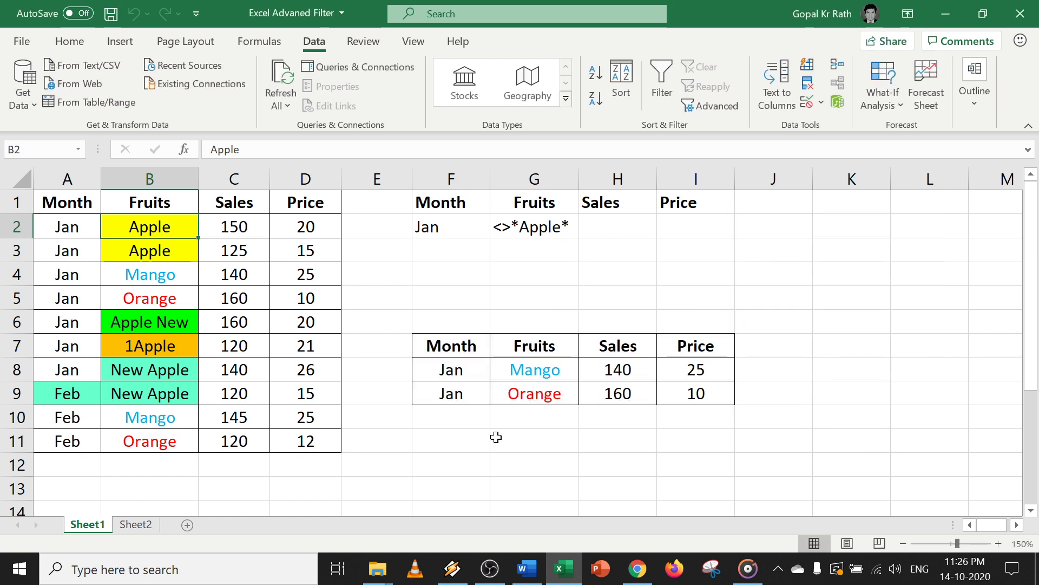